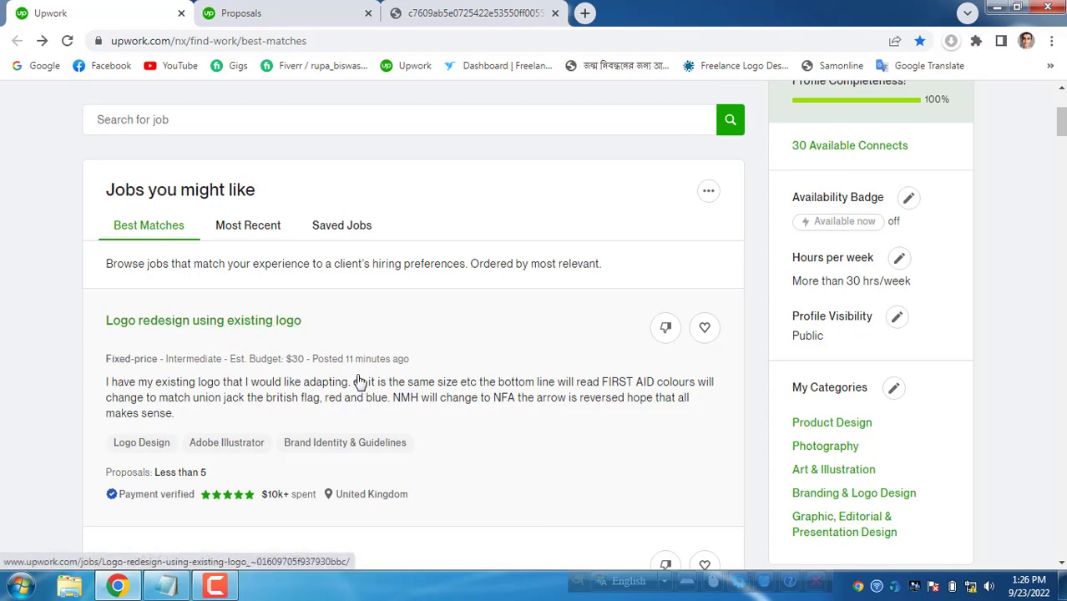
Step: Open the "Logo redesign using existing logo" job posting and read through its description, budget and attachment details
{"action": "left_click", "coordinate": [263, 333]}
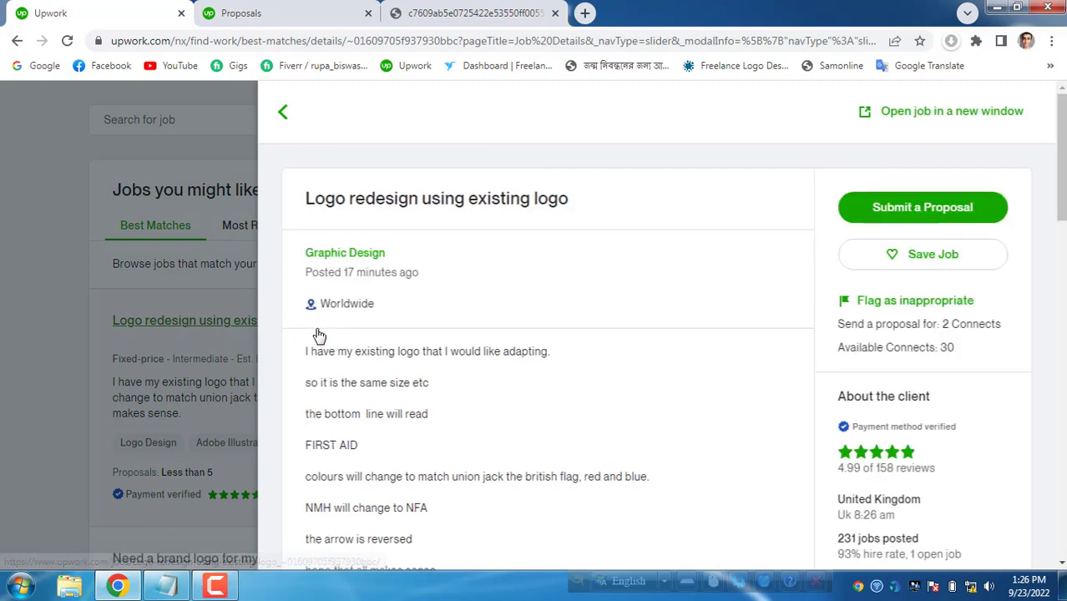
{"action": "scroll", "coordinate": [389, 367], "scroll_direction": "down", "scroll_amount": 1}
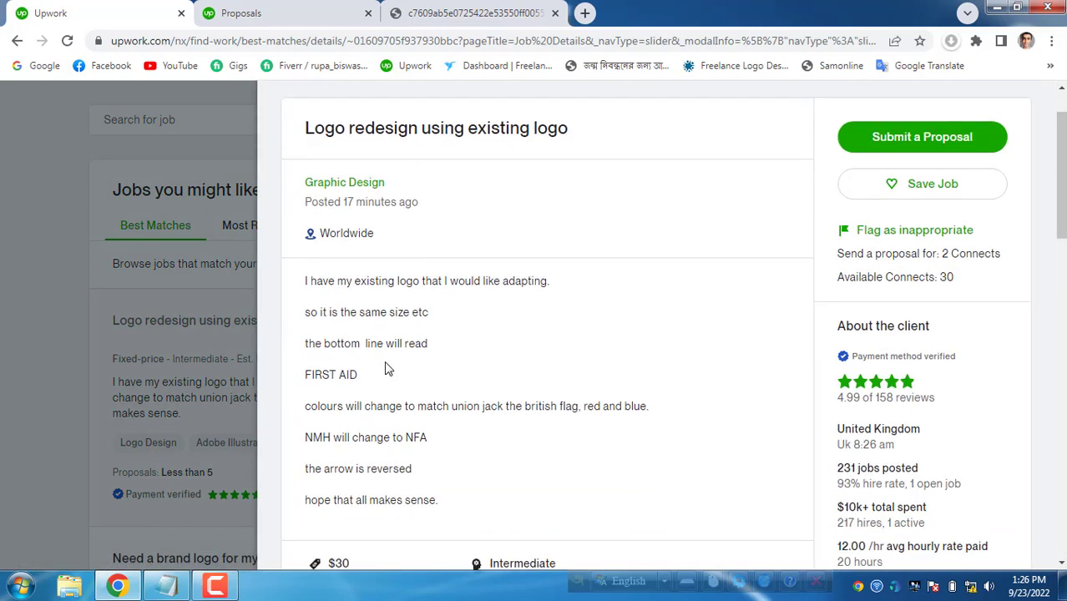
{"action": "scroll", "coordinate": [395, 267], "scroll_direction": "down", "scroll_amount": 8}
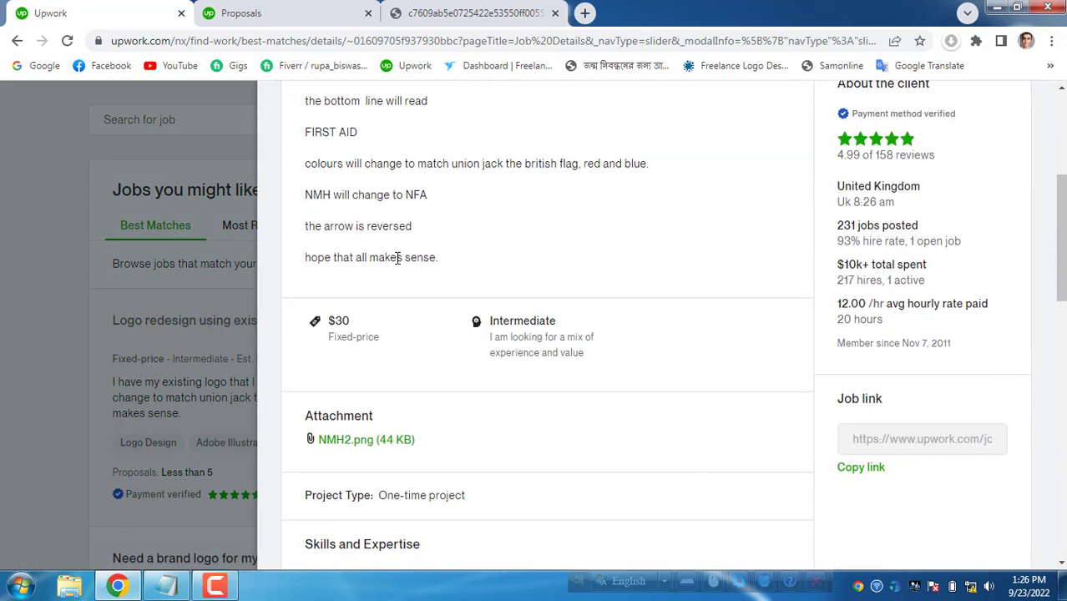
{"action": "scroll", "coordinate": [570, 386], "scroll_direction": "up", "scroll_amount": 6}
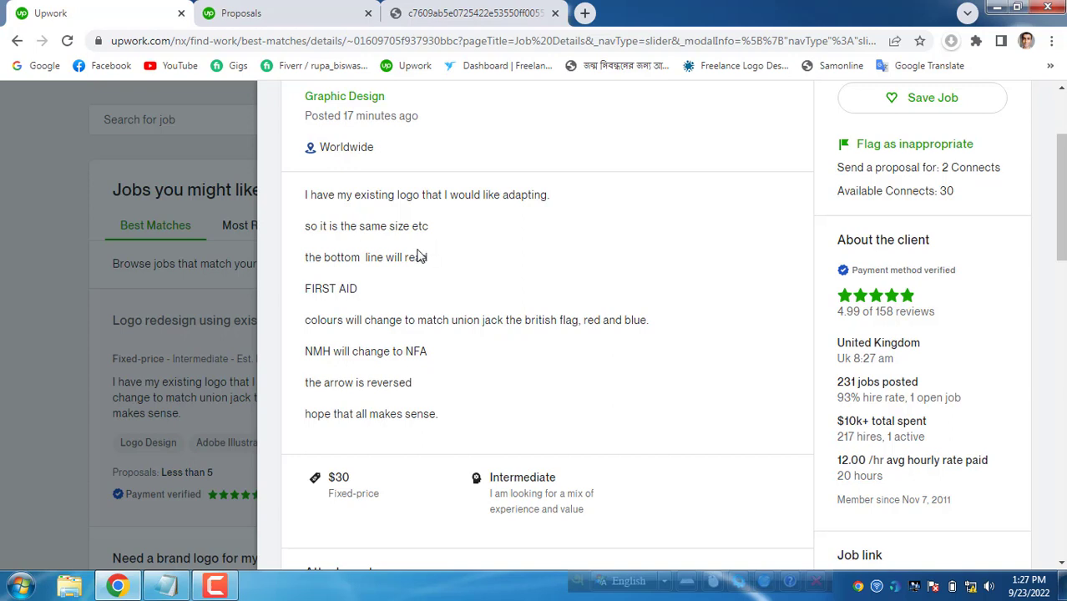
{"action": "left_click_drag", "start_coordinate": [302, 197], "coordinate": [435, 401]}
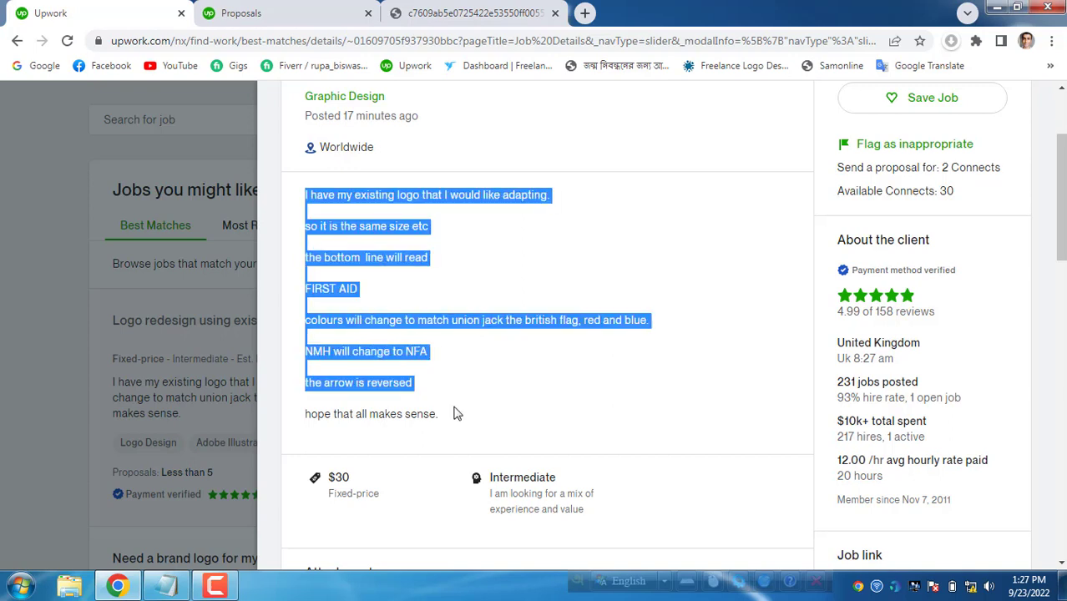
{"action": "left_click", "coordinate": [454, 410]}
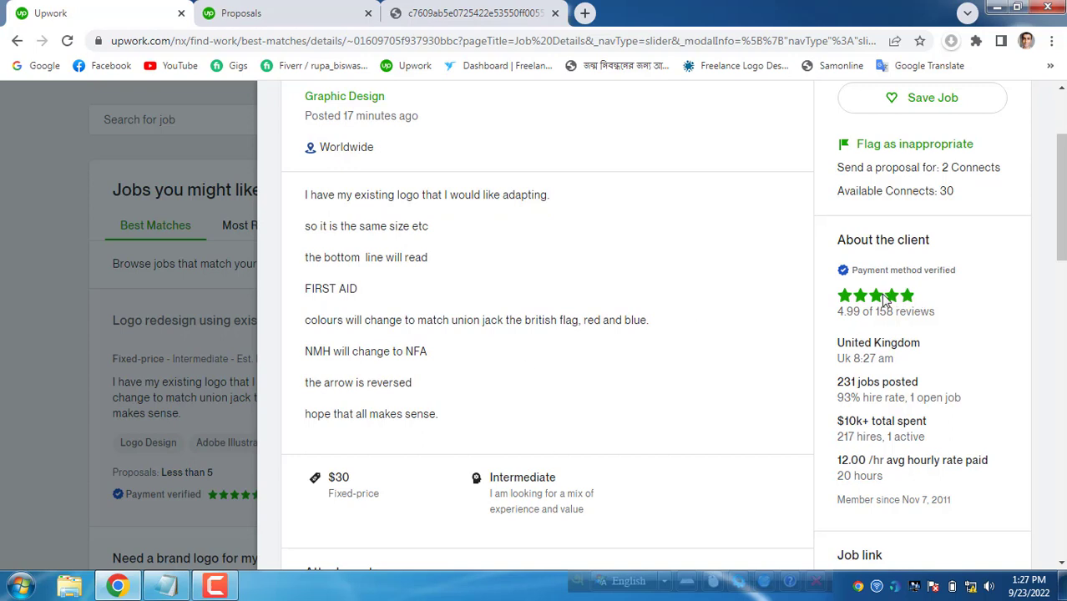
Step: Review the client's payment verification, country, number of jobs posted, total spent and hires in the job posting
{"action": "left_click_drag", "start_coordinate": [849, 269], "coordinate": [956, 272]}
{"action": "left_click", "coordinate": [945, 274]}
{"action": "left_click_drag", "start_coordinate": [835, 342], "coordinate": [924, 353]}
{"action": "left_click", "coordinate": [924, 353]}
{"action": "left_click_drag", "start_coordinate": [838, 382], "coordinate": [922, 388]}
{"action": "left_click", "coordinate": [922, 389]}
{"action": "left_click_drag", "start_coordinate": [839, 423], "coordinate": [932, 431]}
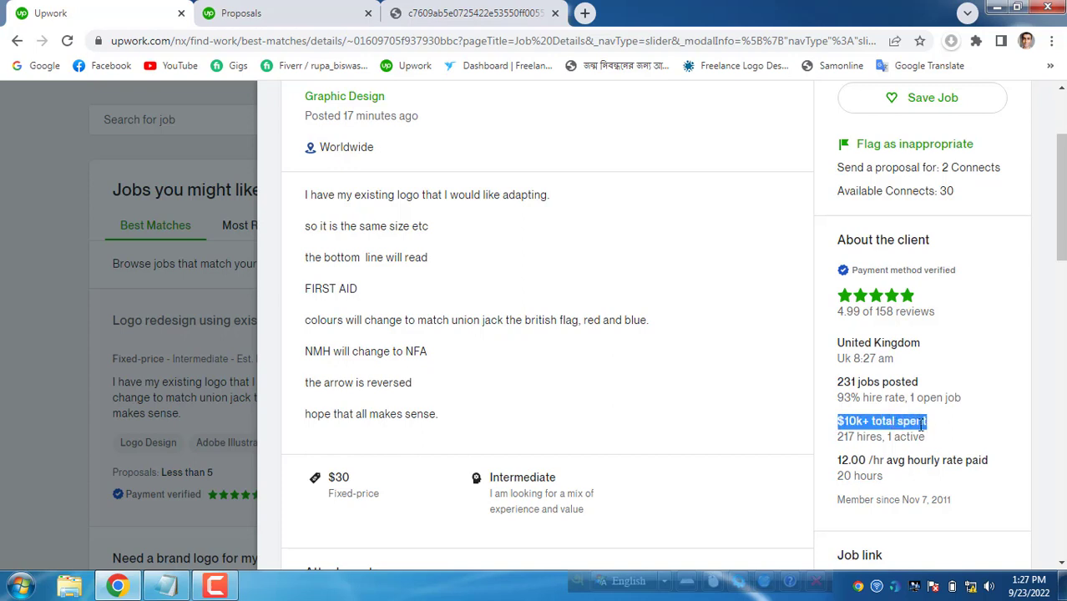
{"action": "double_click", "coordinate": [846, 444]}
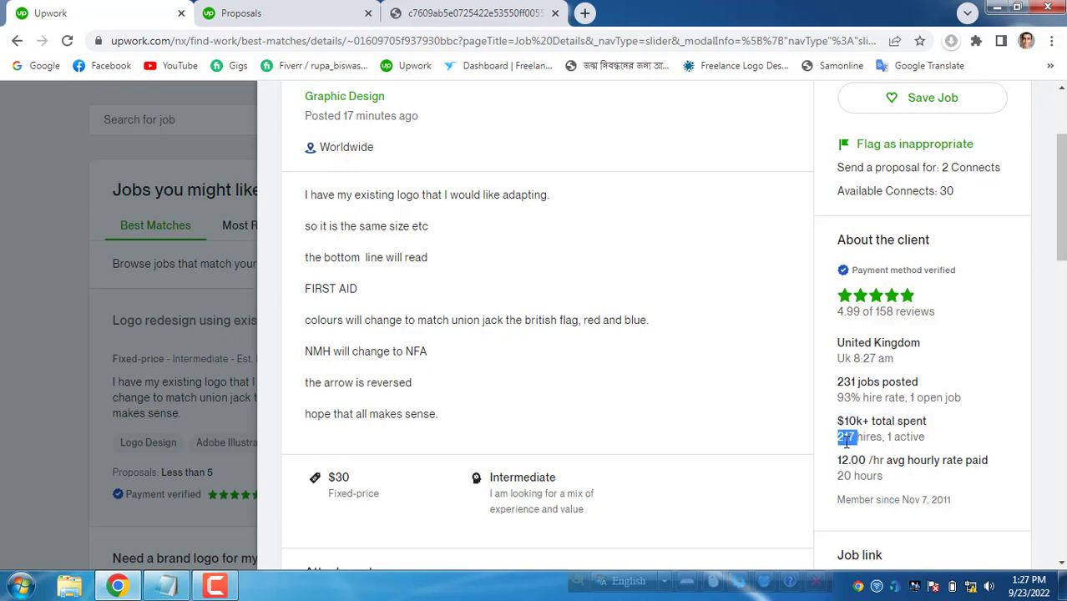
{"action": "left_click", "coordinate": [846, 443]}
Step: Reread the job description and look up the NMH lettering it mentions in the attached logo image
{"action": "left_click_drag", "start_coordinate": [307, 196], "coordinate": [452, 429]}
{"action": "left_click", "coordinate": [448, 419]}
{"action": "left_click_drag", "start_coordinate": [307, 352], "coordinate": [330, 355]}
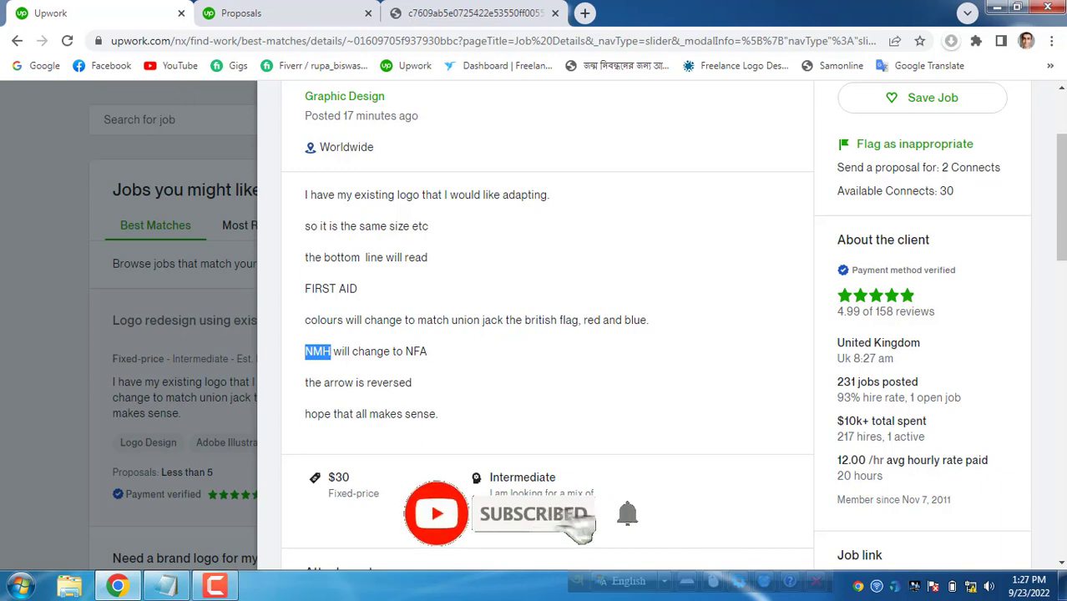
{"action": "left_click", "coordinate": [471, 12]}
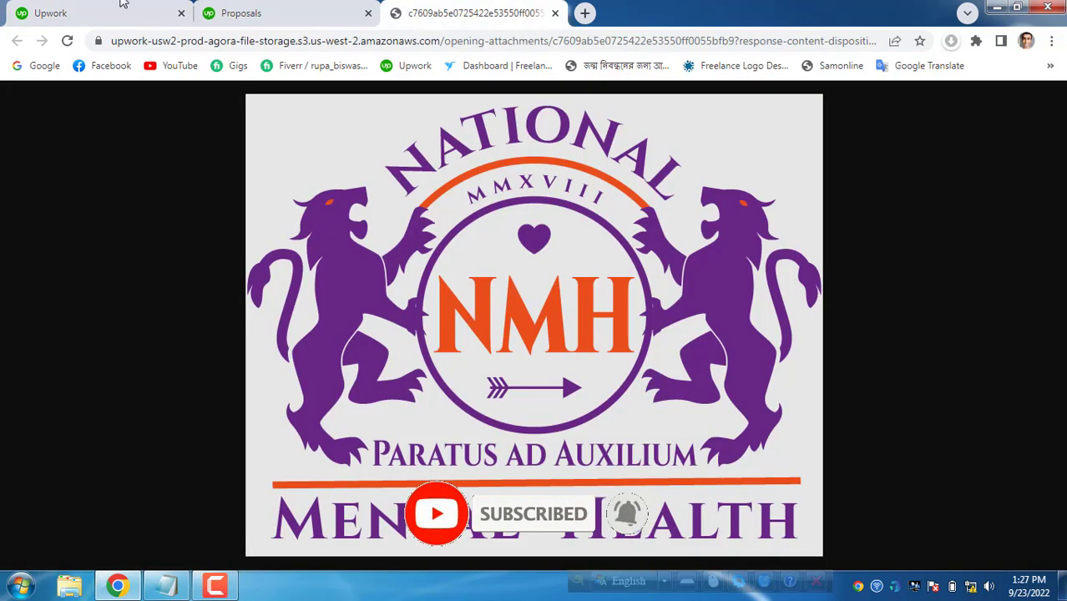
{"action": "left_click", "coordinate": [84, 13]}
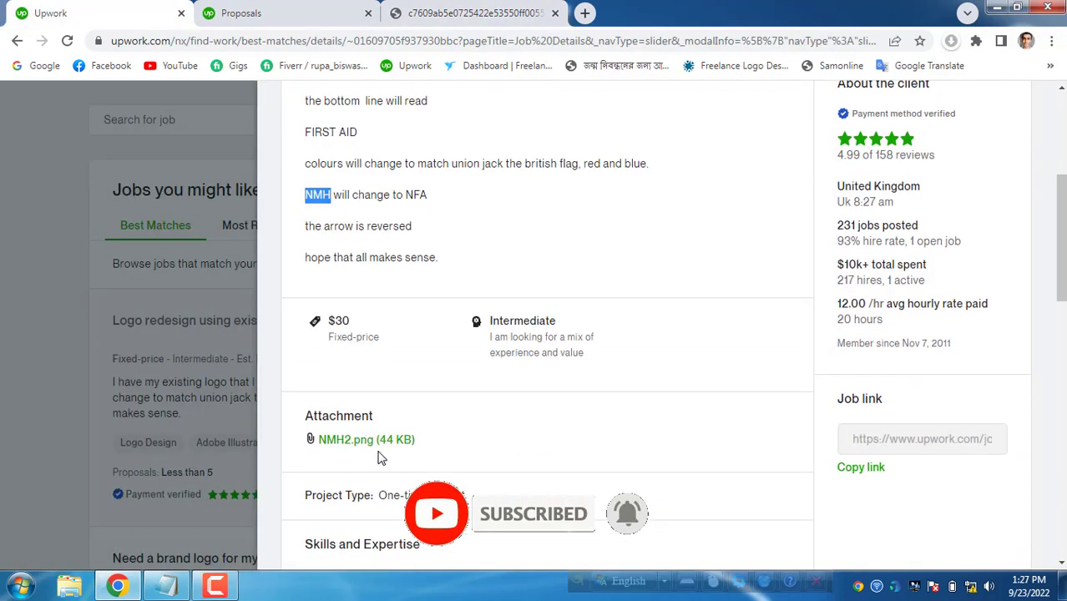
Step: Compare the requested change from NMH to NFA in the job description with the attached logo image
{"action": "scroll", "coordinate": [457, 368], "scroll_direction": "up", "scroll_amount": 3}
{"action": "left_click", "coordinate": [322, 434]}
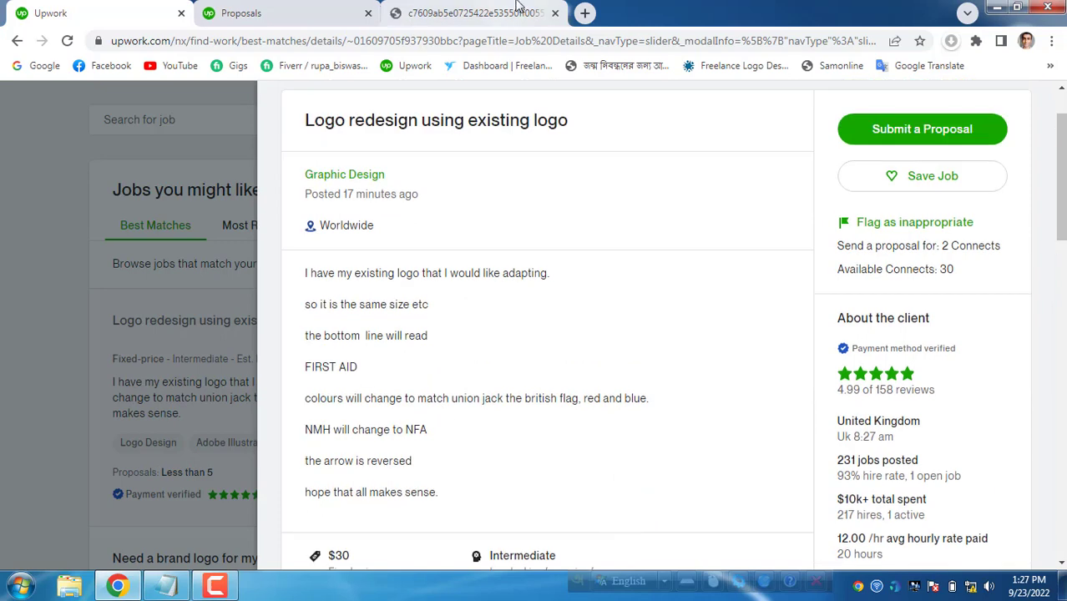
{"action": "left_click", "coordinate": [484, 13]}
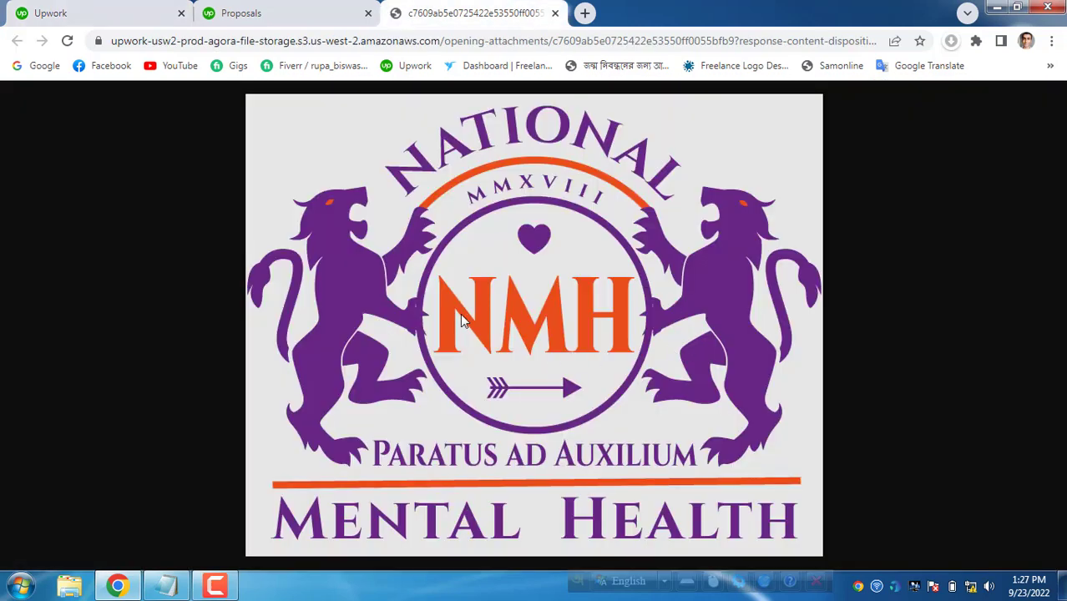
{"action": "key", "text": "ctrl+Tab"}
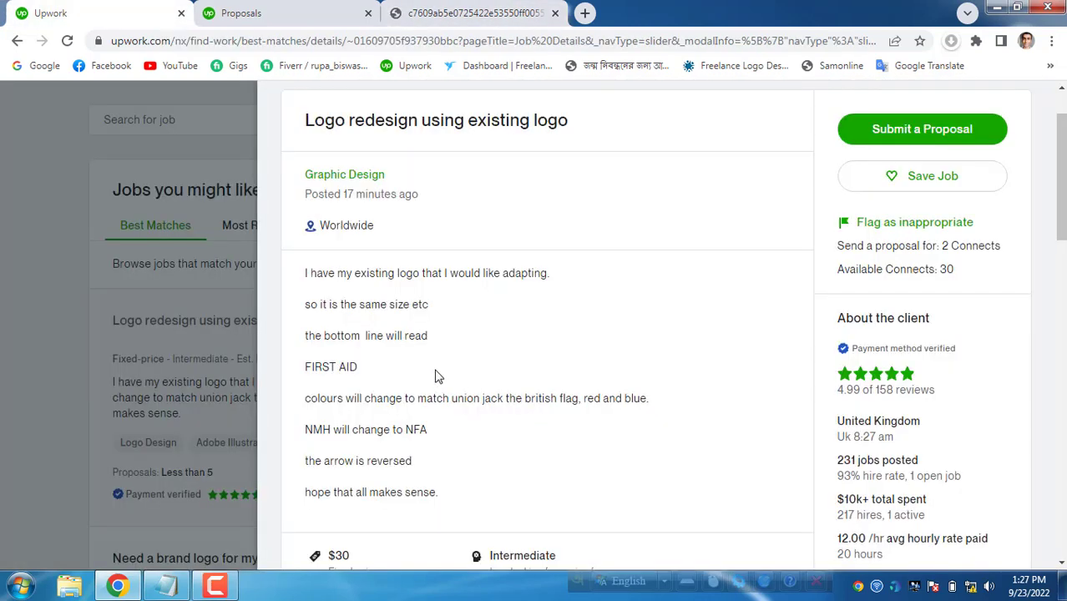
{"action": "double_click", "coordinate": [414, 430]}
{"action": "left_click", "coordinate": [428, 440]}
{"action": "left_click", "coordinate": [427, 16]}
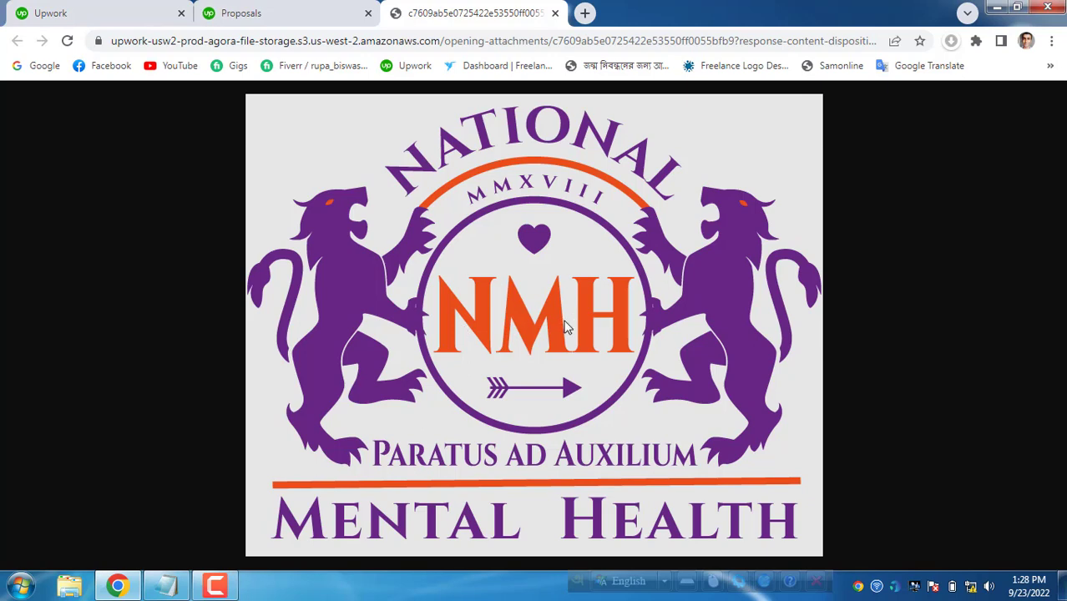
{"action": "left_click", "coordinate": [52, 10]}
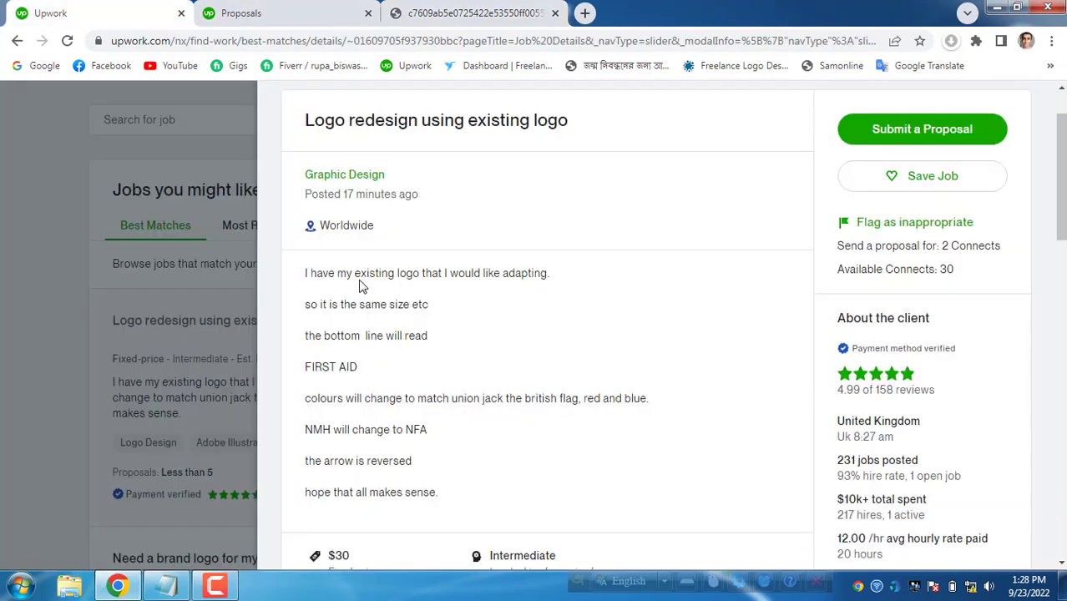
Step: Bring up the job's proposal form and review its profile setting, job details, bid amount and project duration
{"action": "left_click", "coordinate": [314, 10]}
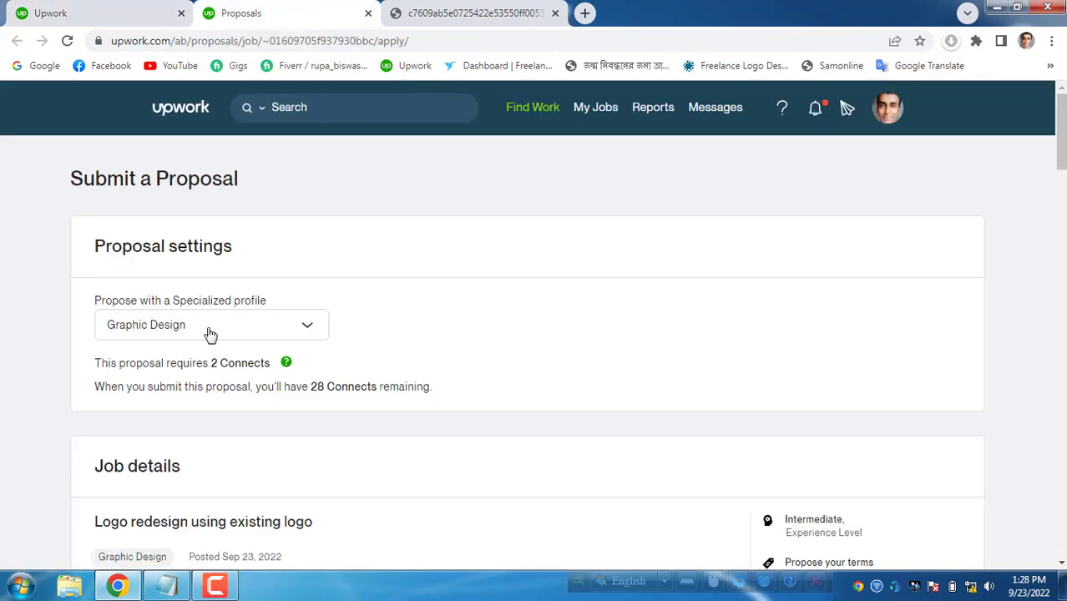
{"action": "scroll", "coordinate": [291, 283], "scroll_direction": "down", "scroll_amount": 3}
{"action": "scroll", "coordinate": [292, 284], "scroll_direction": "down", "scroll_amount": 3}
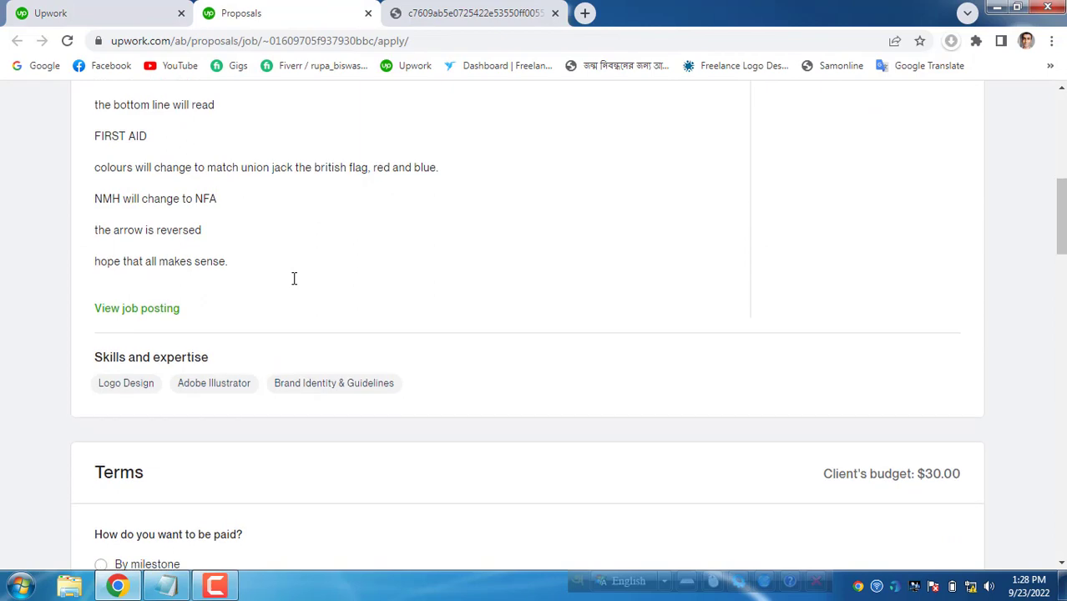
{"action": "scroll", "coordinate": [293, 279], "scroll_direction": "down", "scroll_amount": 3}
{"action": "scroll", "coordinate": [269, 290], "scroll_direction": "down", "scroll_amount": 3}
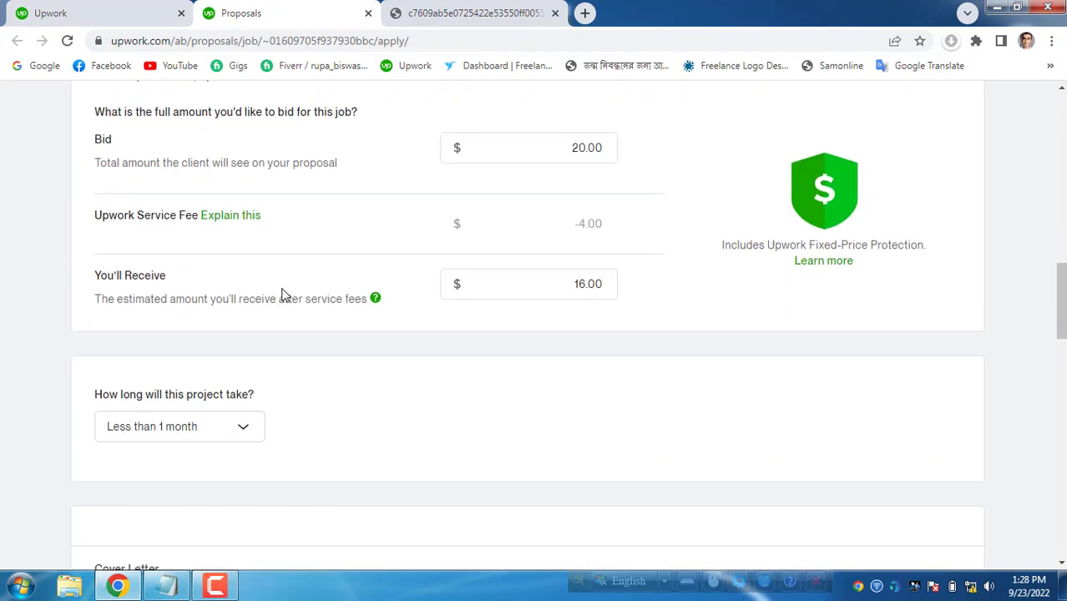
{"action": "scroll", "coordinate": [297, 292], "scroll_direction": "down", "scroll_amount": 4}
Step: Read the opening of the cover letter, focusing on the sentence about the attachment and the 1-2 hour delivery
{"action": "left_click", "coordinate": [309, 299]}
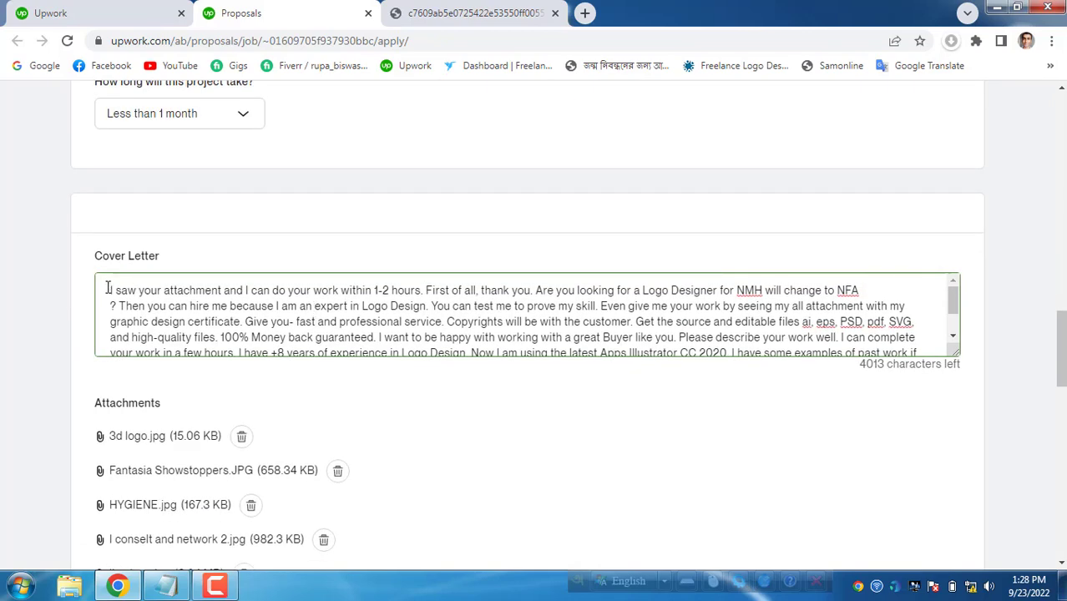
{"action": "left_click_drag", "start_coordinate": [108, 289], "coordinate": [545, 305]}
{"action": "left_click", "coordinate": [221, 276]}
{"action": "left_click_drag", "start_coordinate": [109, 290], "coordinate": [424, 290]}
{"action": "left_click", "coordinate": [426, 293]}
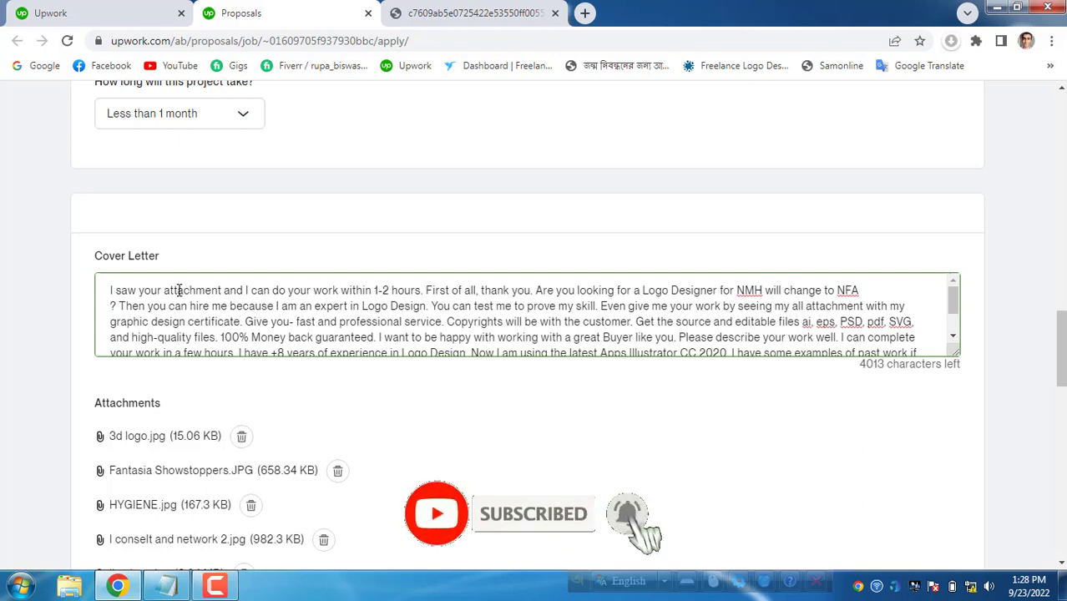
Step: Check the job description again and compare it with the remaining text of the cover letter
{"action": "left_click", "coordinate": [92, 8]}
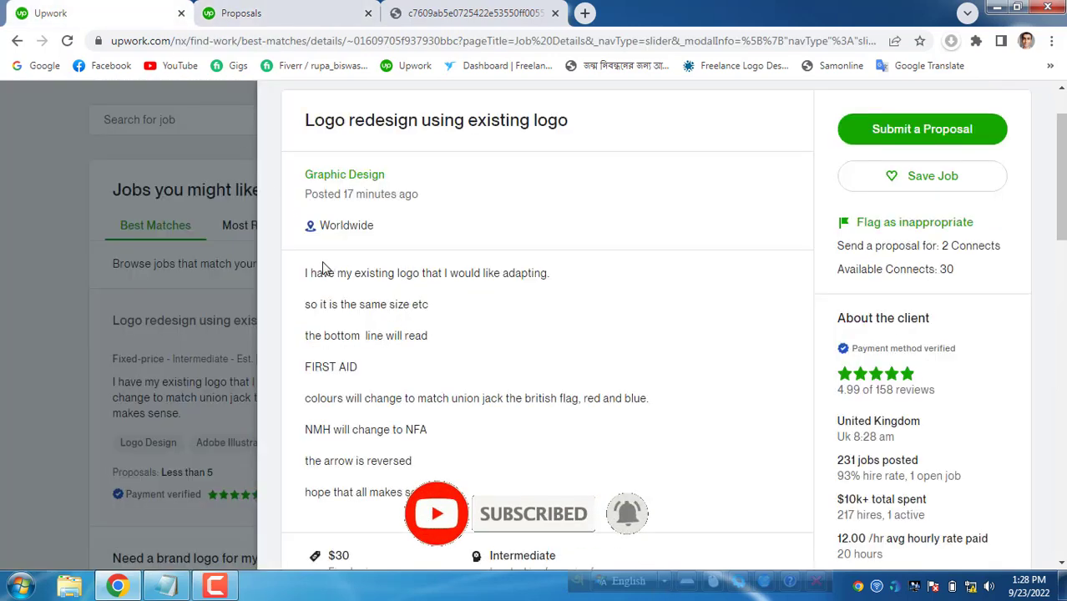
{"action": "left_click_drag", "start_coordinate": [322, 273], "coordinate": [442, 494]}
{"action": "left_click", "coordinate": [393, 221]}
{"action": "key", "text": "ctrl+Tab"}
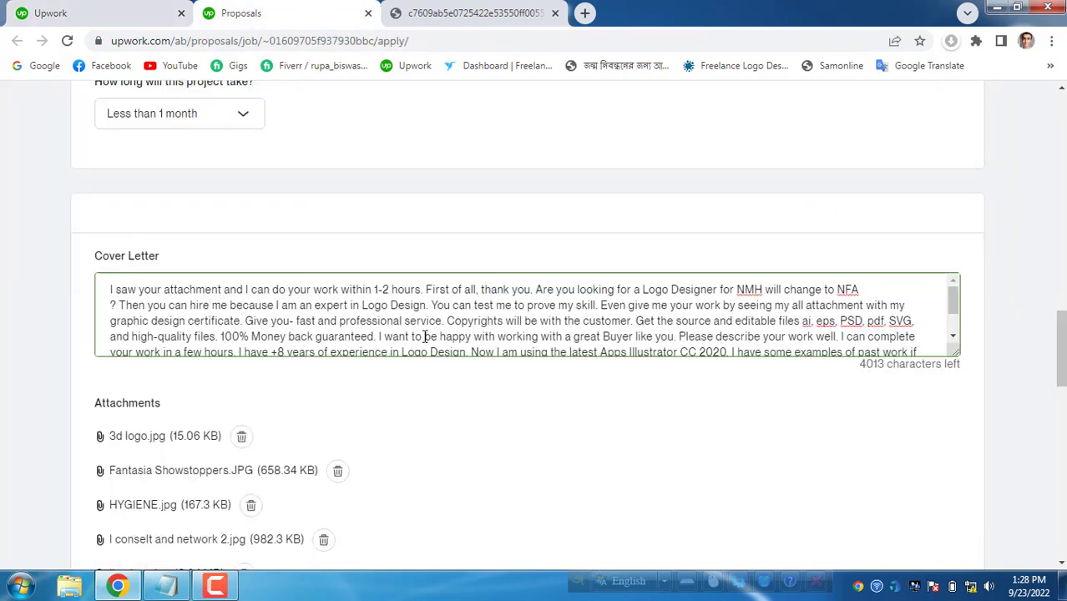
{"action": "scroll", "coordinate": [343, 288], "scroll_direction": "down", "scroll_amount": 2}
{"action": "left_click_drag", "start_coordinate": [446, 346], "coordinate": [60, 298]}
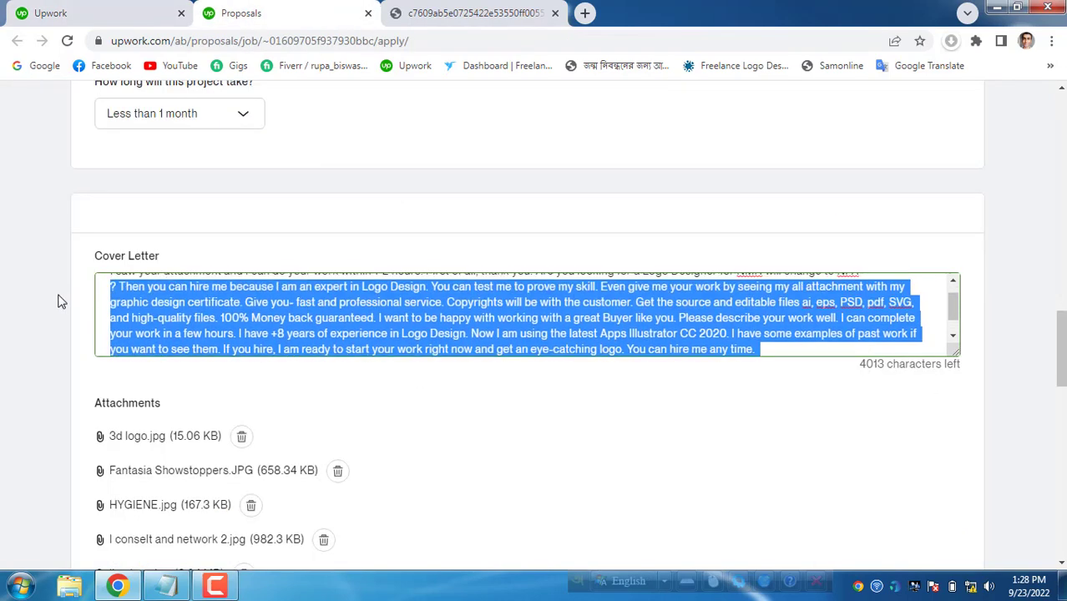
{"action": "left_click", "coordinate": [281, 322]}
Step: Review the proposal's attached files and the optional "Boost your proposal" section
{"action": "scroll", "coordinate": [312, 368], "scroll_direction": "down", "scroll_amount": 8}
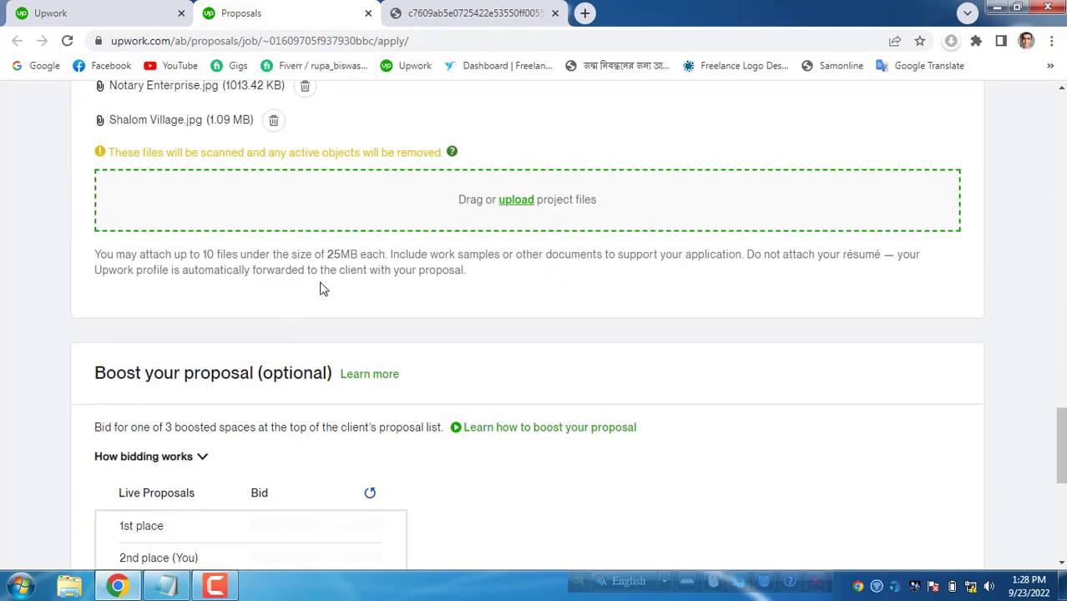
{"action": "left_click_drag", "start_coordinate": [95, 380], "coordinate": [331, 377]}
{"action": "left_click", "coordinate": [332, 377]}
{"action": "scroll", "coordinate": [298, 380], "scroll_direction": "down", "scroll_amount": 4}
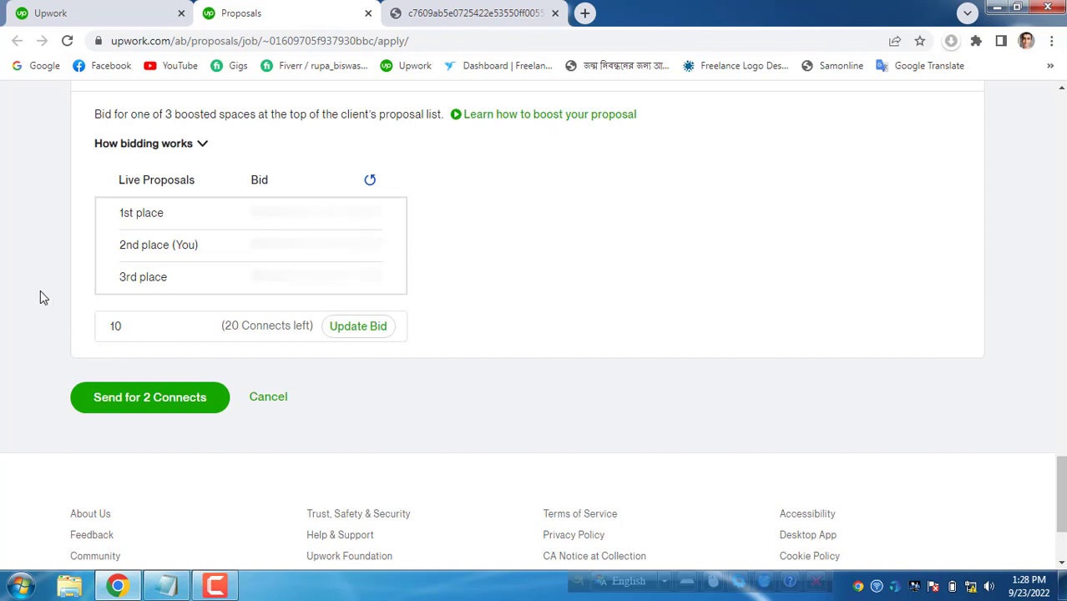
Step: Examine the Connects amount in the boost bid field and the proposal's own place in the Live Proposals ranking
{"action": "left_click", "coordinate": [122, 325]}
{"action": "left_click_drag", "start_coordinate": [123, 325], "coordinate": [111, 327]}
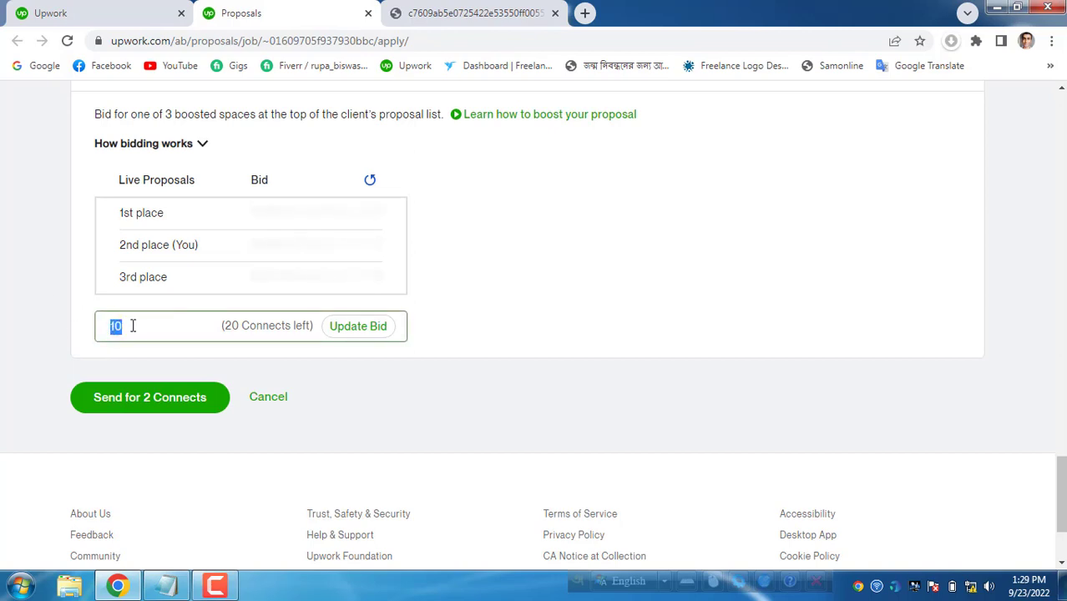
{"action": "left_click", "coordinate": [132, 325]}
{"action": "left_click_drag", "start_coordinate": [133, 326], "coordinate": [91, 327]}
{"action": "left_click", "coordinate": [84, 323]}
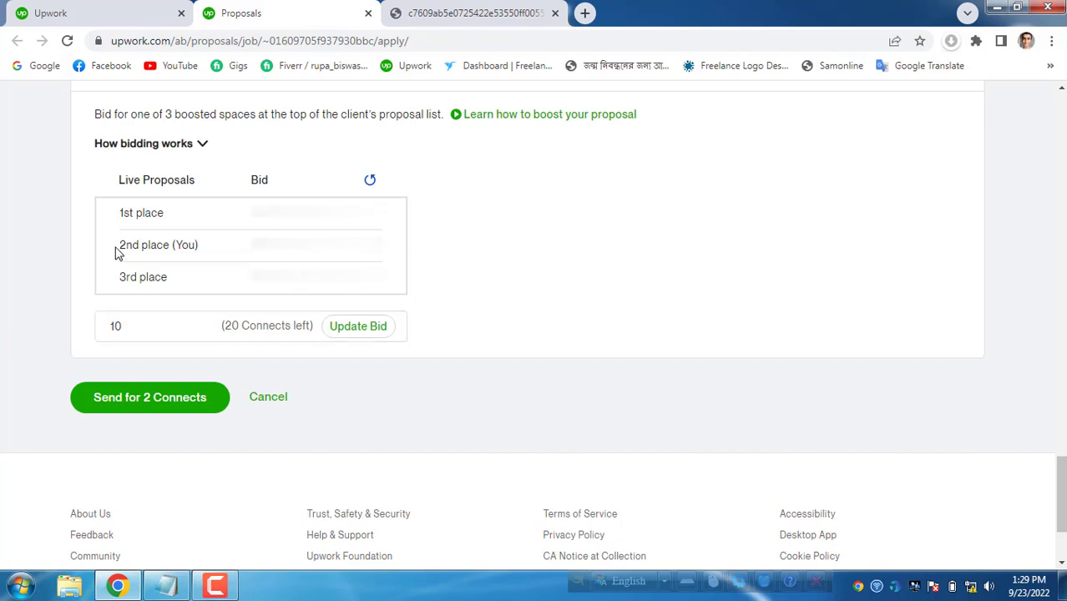
{"action": "left_click_drag", "start_coordinate": [115, 248], "coordinate": [173, 259]}
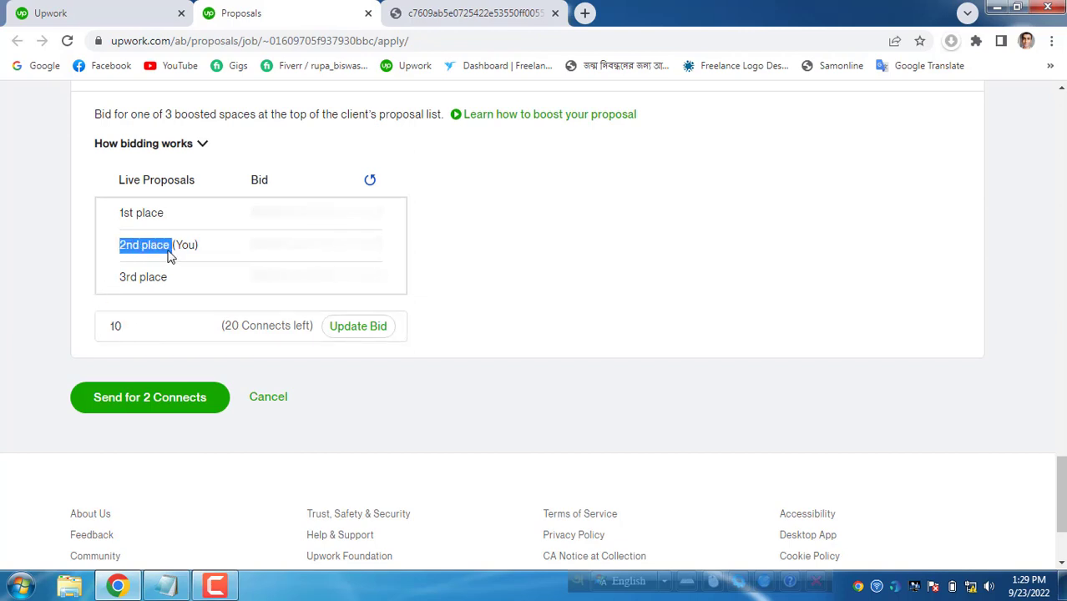
{"action": "left_click", "coordinate": [166, 250]}
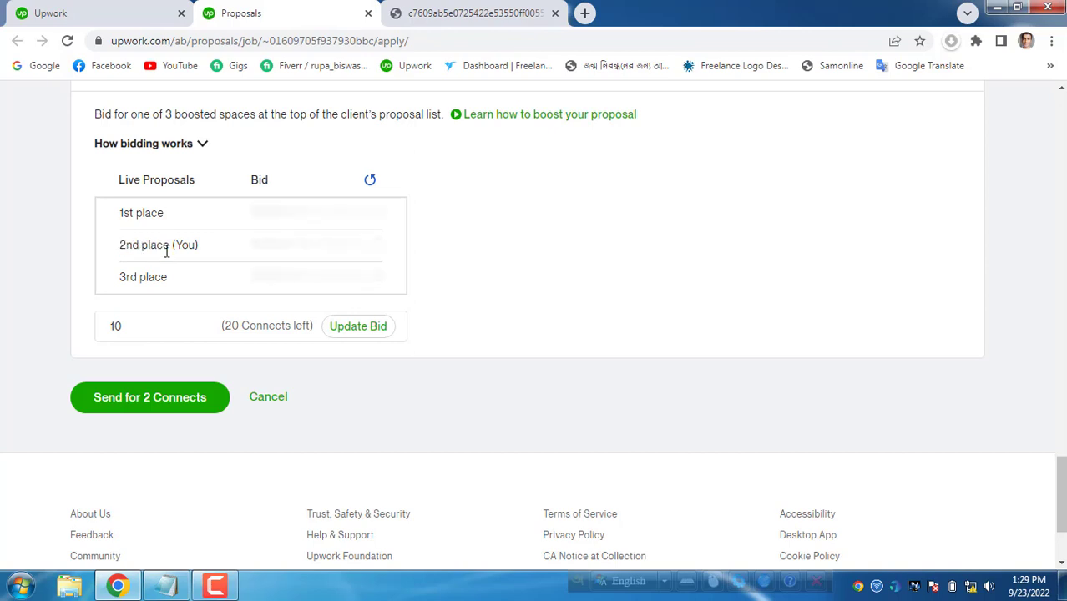
{"action": "left_click_drag", "start_coordinate": [166, 250], "coordinate": [126, 252]}
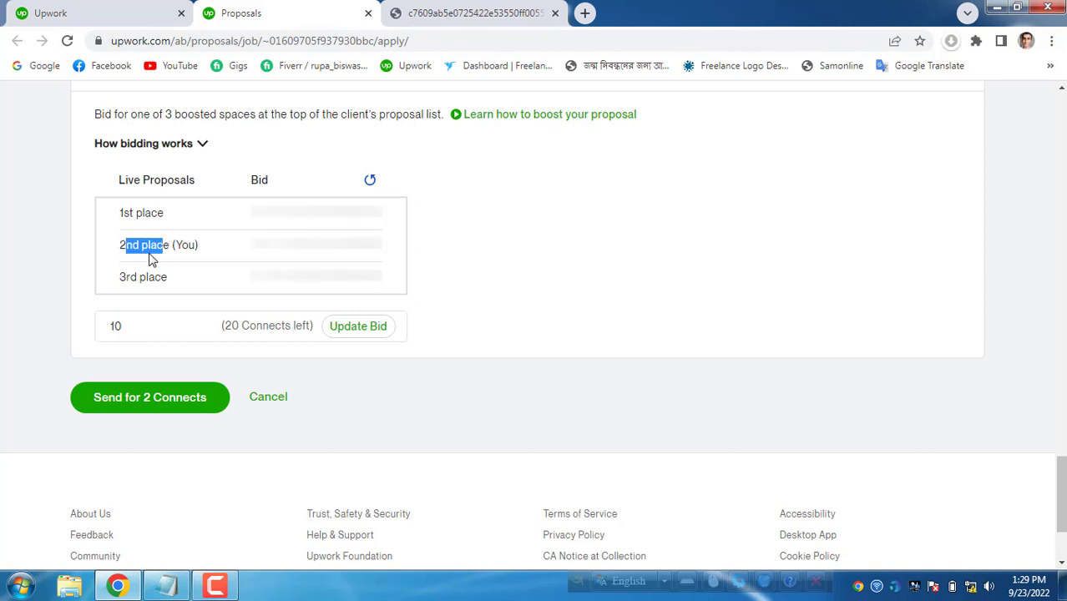
{"action": "left_click", "coordinate": [143, 327]}
{"action": "left_click_drag", "start_coordinate": [113, 325], "coordinate": [128, 325]}
{"action": "left_click", "coordinate": [129, 326]}
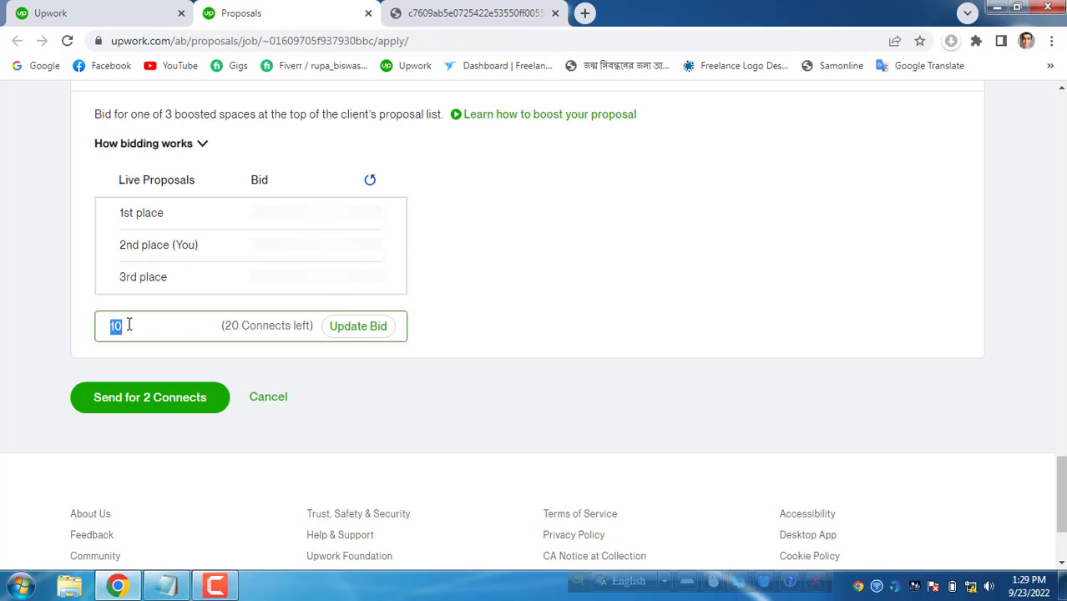
Step: Examine the three boosted places in the Live Proposals list, from 1st to 3rd
{"action": "left_click_drag", "start_coordinate": [115, 215], "coordinate": [175, 227]}
{"action": "left_click", "coordinate": [174, 227]}
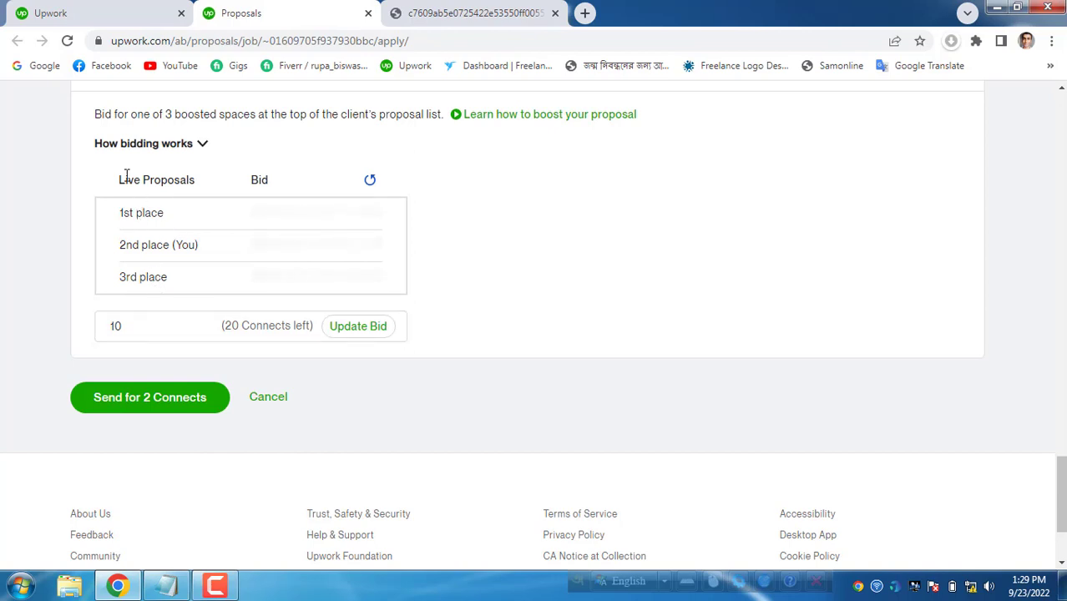
{"action": "double_click", "coordinate": [182, 245]}
{"action": "left_click_drag", "start_coordinate": [177, 283], "coordinate": [115, 212]}
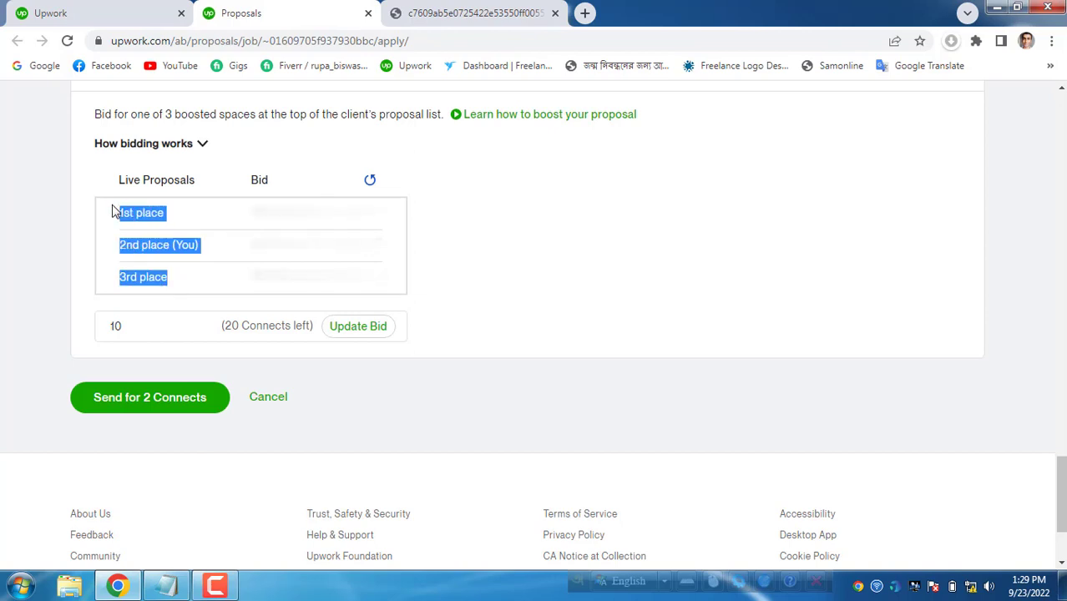
{"action": "left_click", "coordinate": [131, 229]}
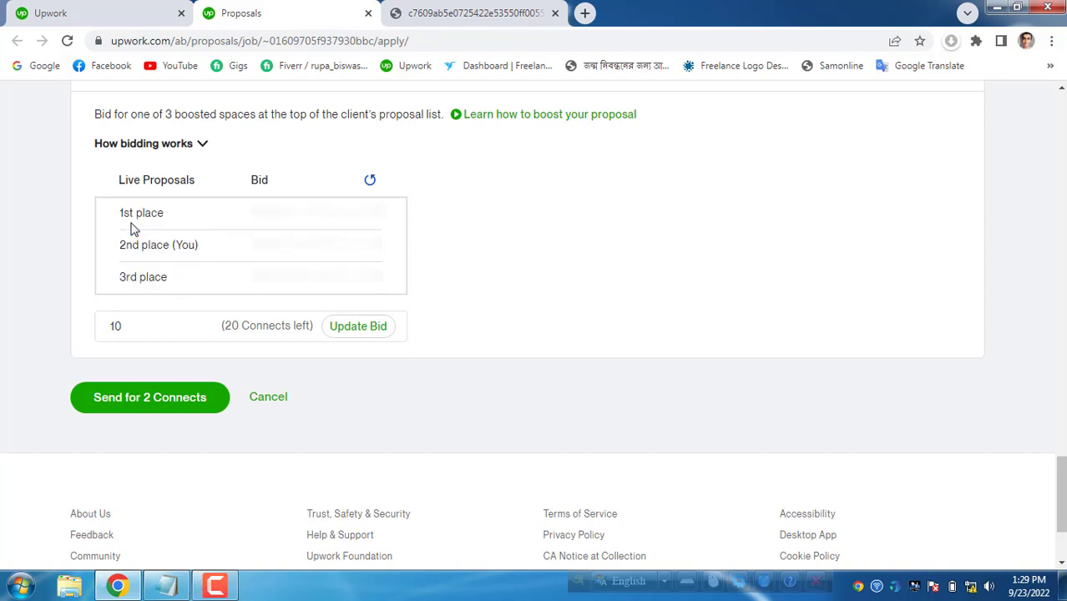
Step: Compare the Connects amount in the boost bid field with the three Live Proposals places, especially 1st place
{"action": "left_click_drag", "start_coordinate": [171, 283], "coordinate": [119, 220]}
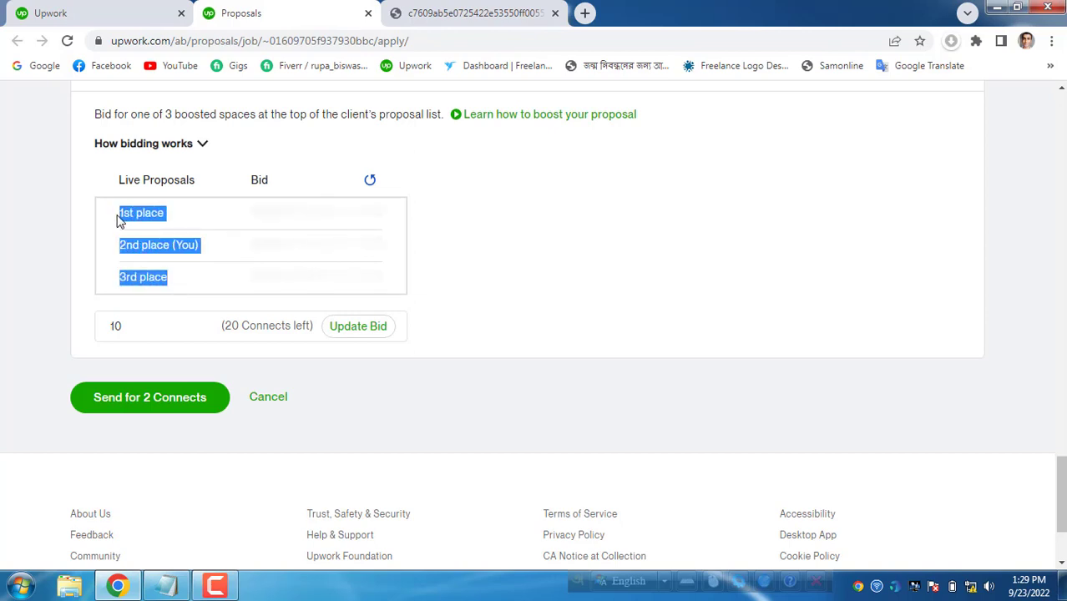
{"action": "left_click", "coordinate": [131, 234]}
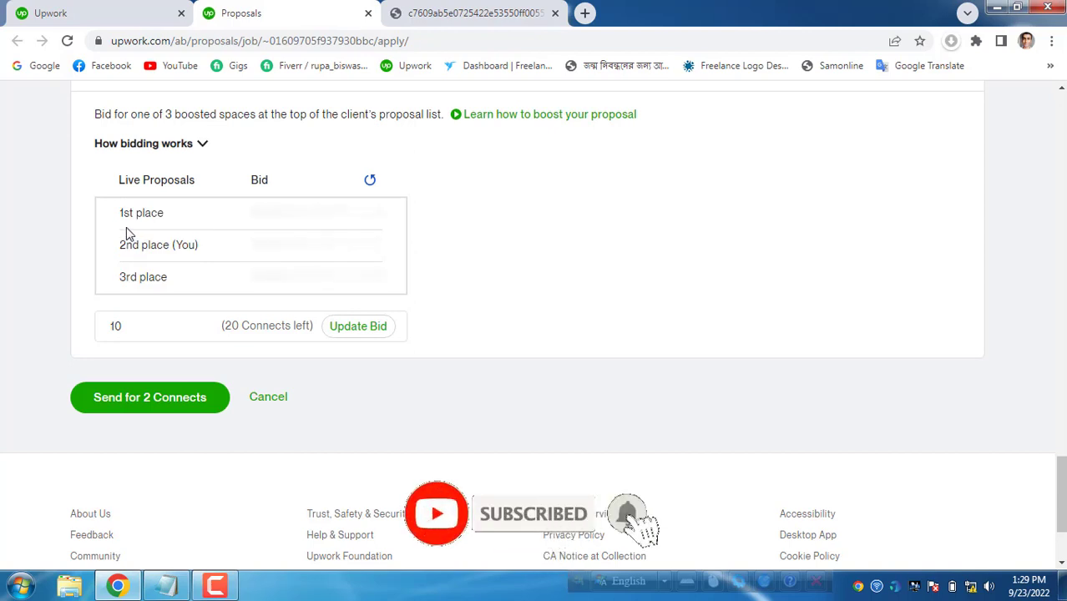
{"action": "left_click", "coordinate": [135, 322]}
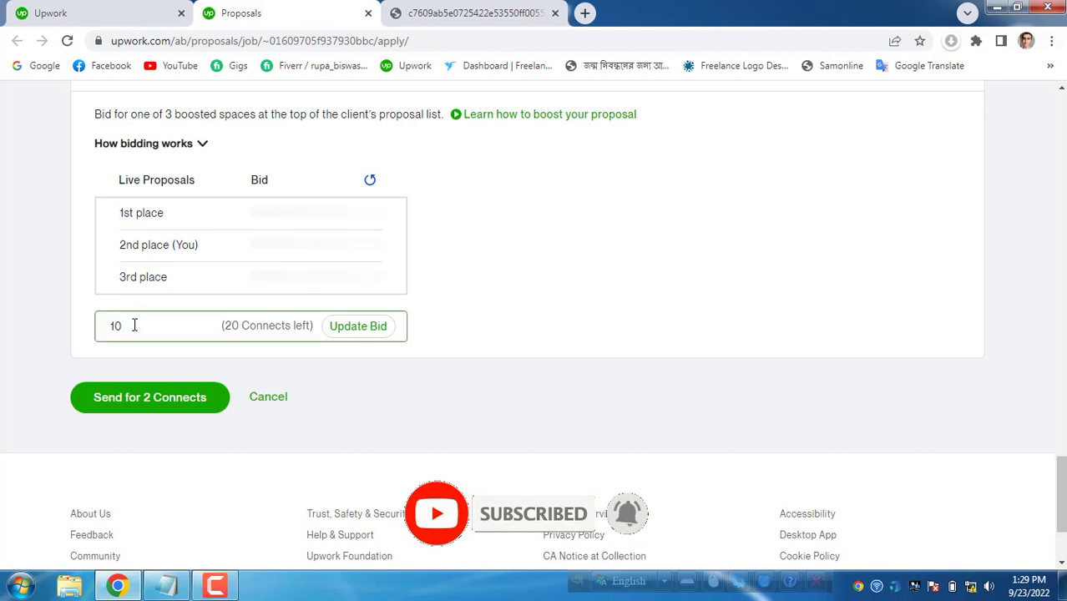
{"action": "double_click", "coordinate": [135, 324]}
{"action": "left_click", "coordinate": [135, 324]}
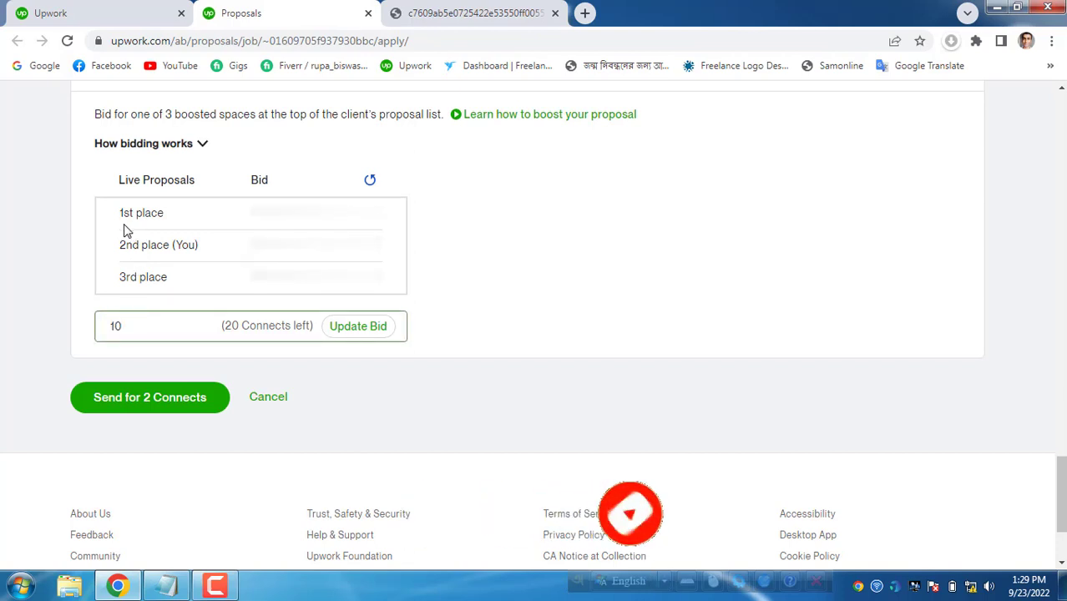
{"action": "left_click_drag", "start_coordinate": [122, 212], "coordinate": [164, 223]}
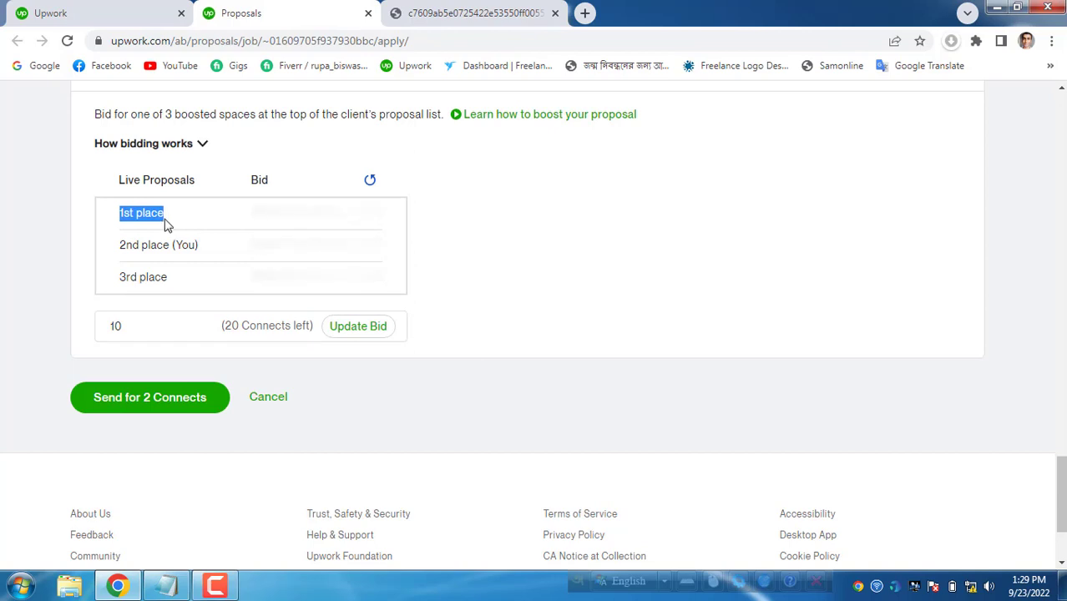
{"action": "left_click", "coordinate": [167, 324]}
{"action": "left_click", "coordinate": [84, 309]}
{"action": "left_click", "coordinate": [164, 322]}
Step: Examine the 2nd and 3rd places in the Live Proposals list alongside the proposal's boost bid amount
{"action": "left_click_drag", "start_coordinate": [143, 251], "coordinate": [148, 299]}
{"action": "left_click", "coordinate": [132, 281]}
{"action": "left_click", "coordinate": [134, 286]}
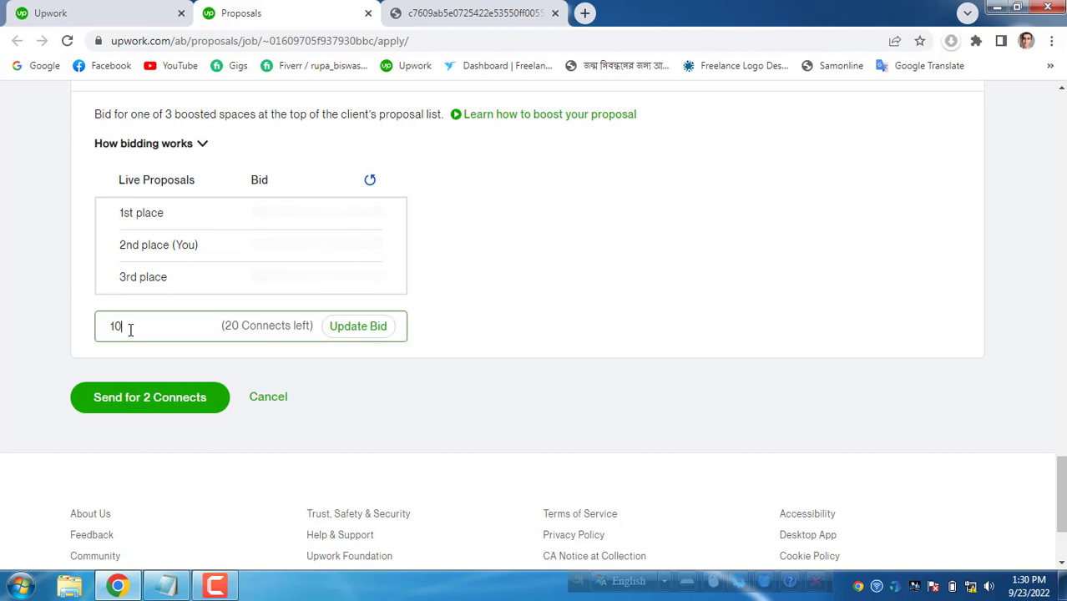
{"action": "left_click_drag", "start_coordinate": [138, 324], "coordinate": [109, 326]}
{"action": "left_click", "coordinate": [76, 328]}
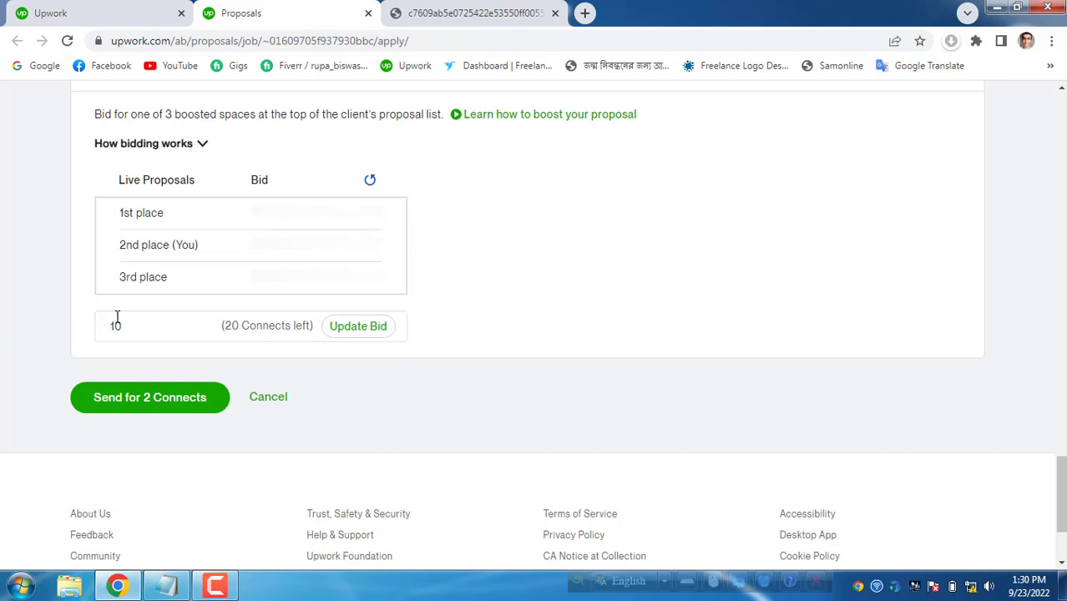
{"action": "left_click", "coordinate": [74, 327]}
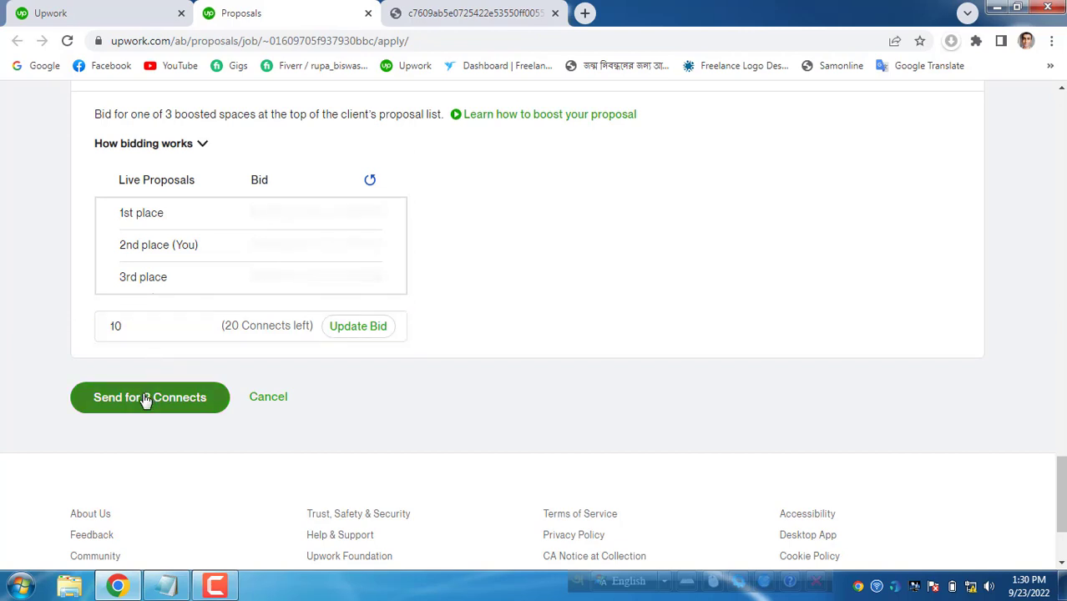
Step: Recheck the logo redesign job description, and return to the proposal to examine 3rd place and the bid amount
{"action": "key", "text": "ctrl+shift+Tab"}
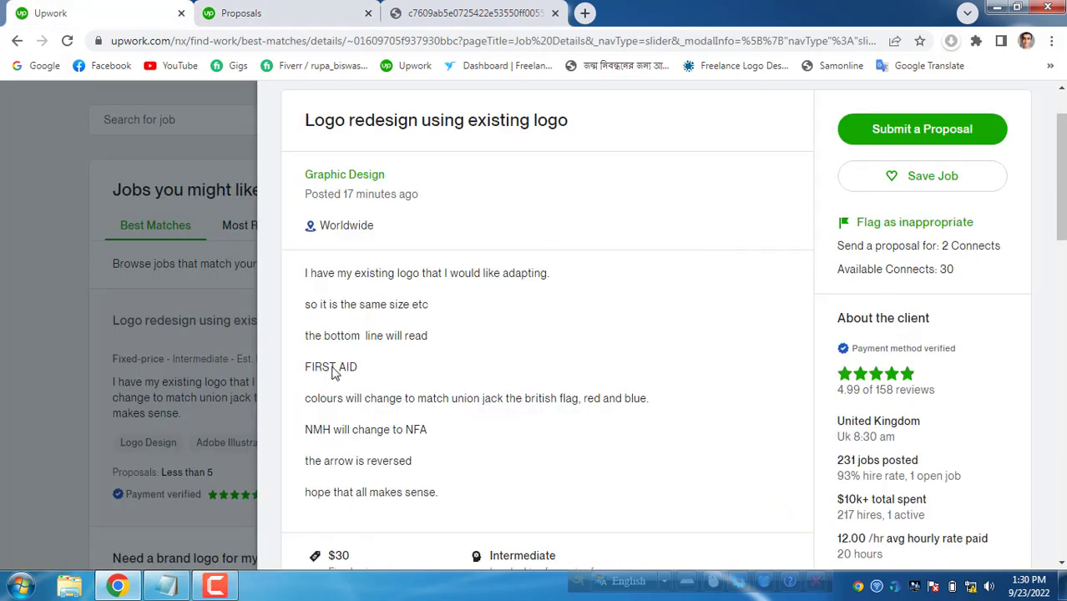
{"action": "left_click", "coordinate": [284, 10]}
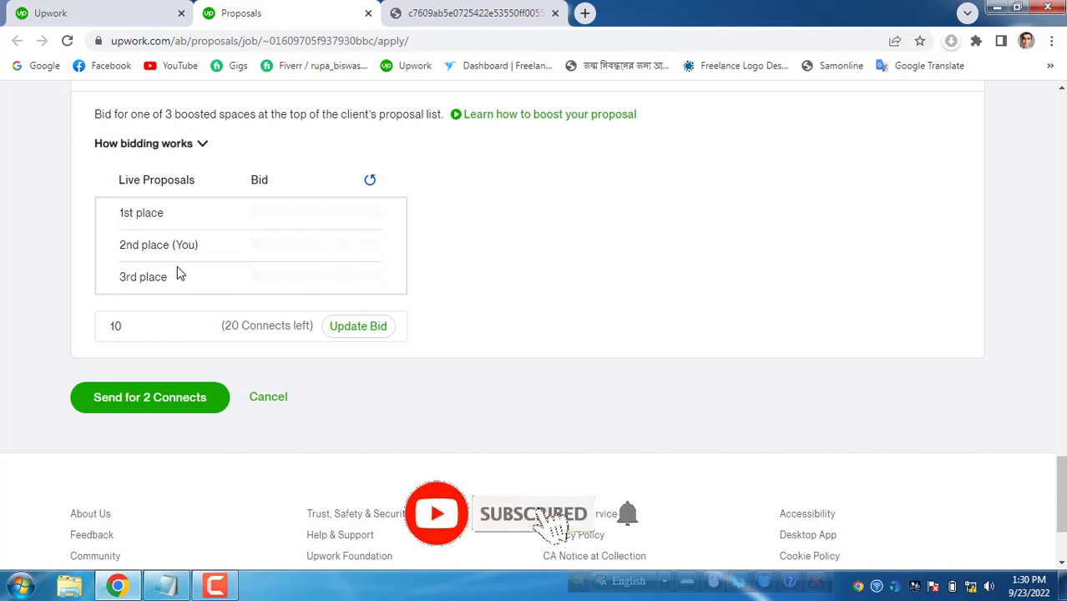
{"action": "triple_click", "coordinate": [130, 278]}
{"action": "left_click", "coordinate": [125, 314]}
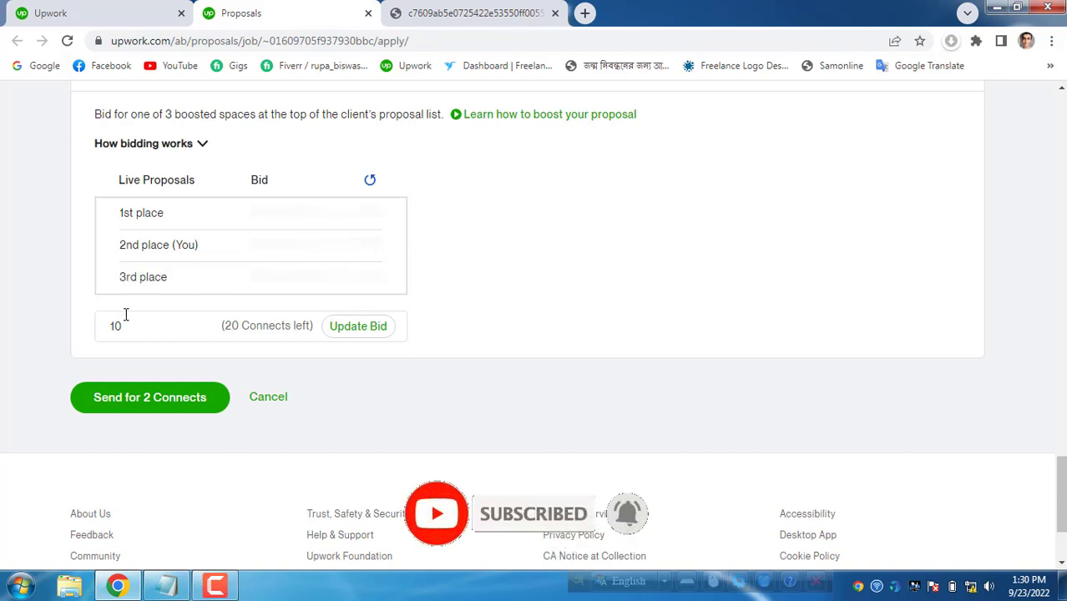
{"action": "double_click", "coordinate": [117, 326]}
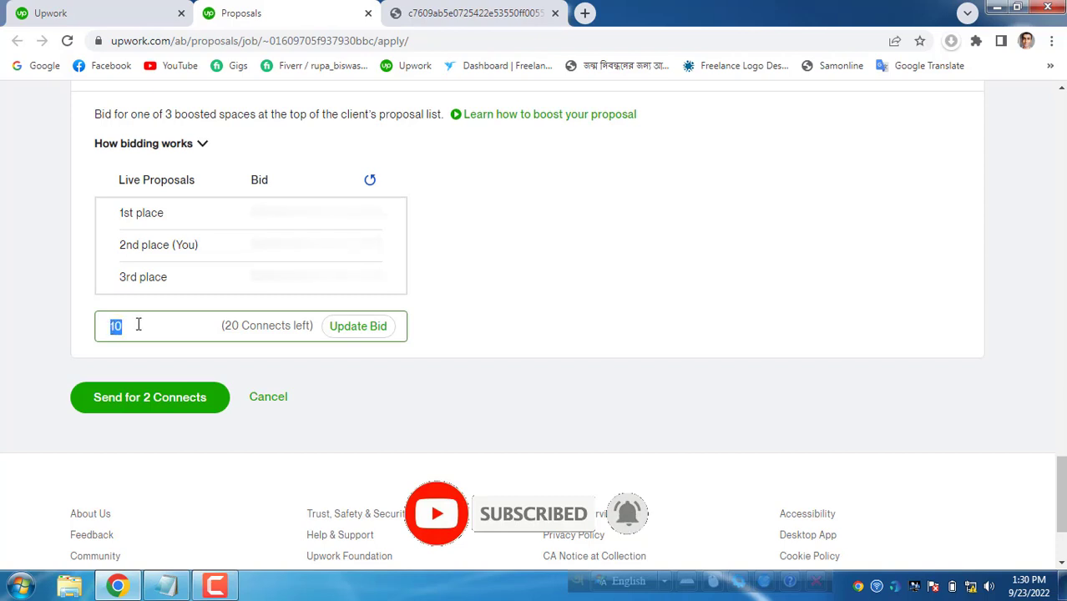
{"action": "left_click", "coordinate": [139, 325]}
Step: Compare the 1st place entry in the Live Proposals list with the Connects amount in the boost bid field
{"action": "left_click_drag", "start_coordinate": [120, 214], "coordinate": [171, 220]}
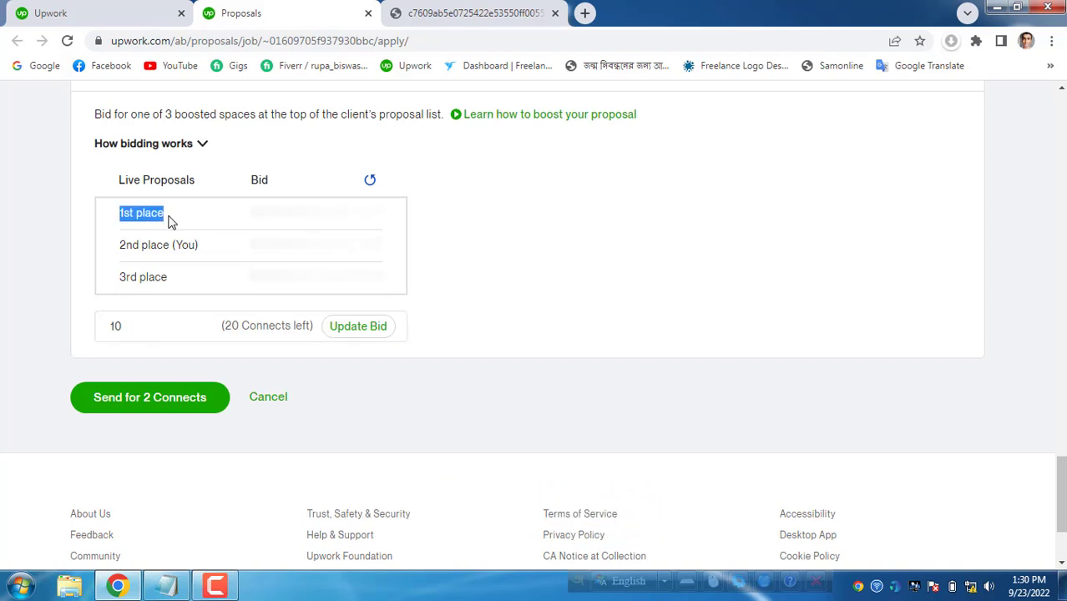
{"action": "left_click", "coordinate": [171, 221]}
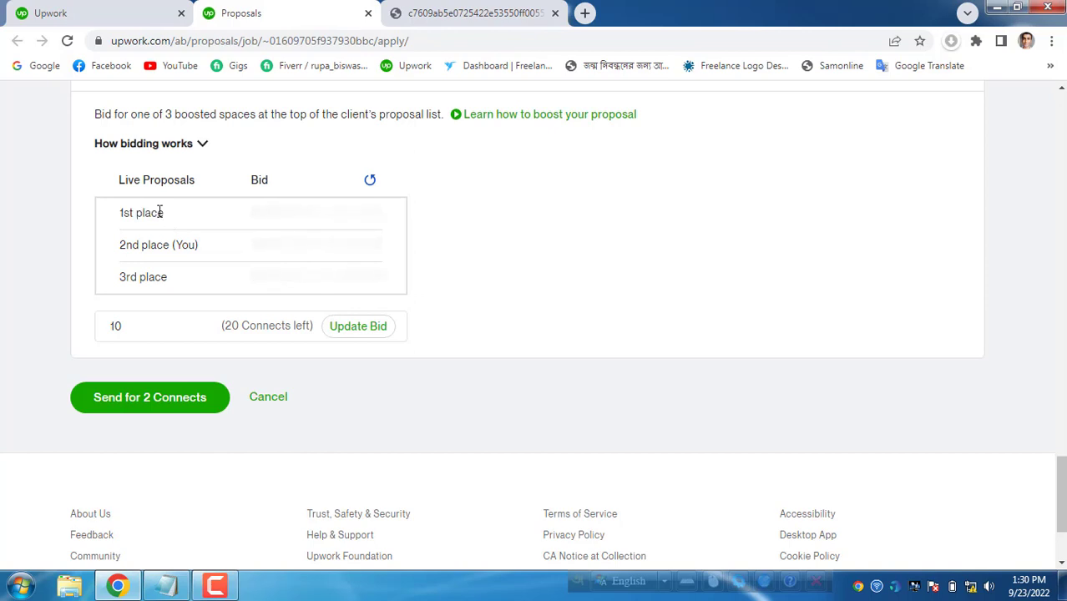
{"action": "left_click", "coordinate": [138, 325]}
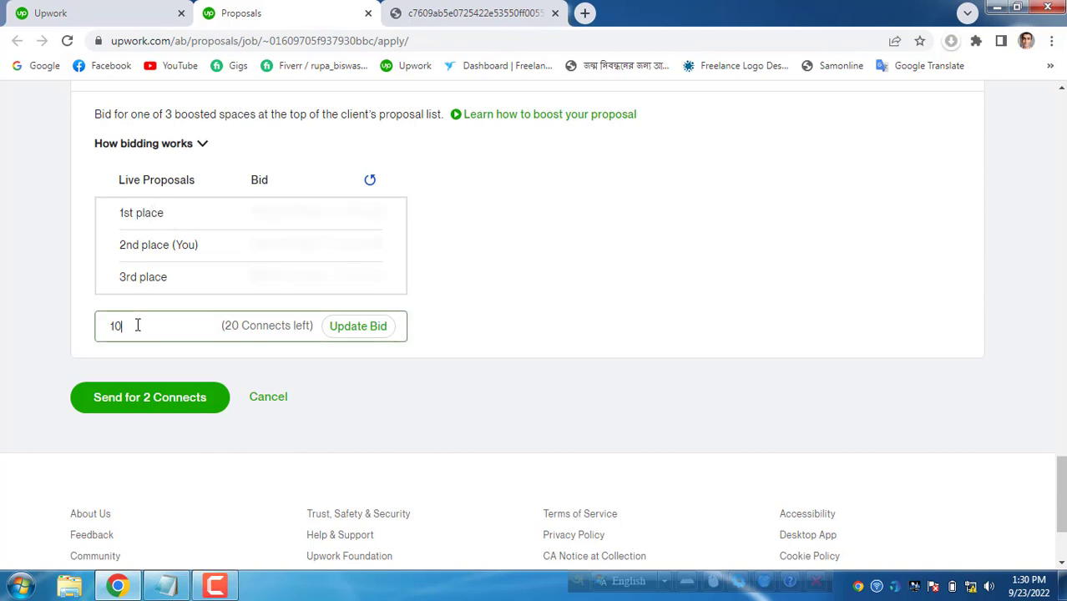
{"action": "left_click_drag", "start_coordinate": [129, 326], "coordinate": [86, 323]}
{"action": "left_click", "coordinate": [83, 324]}
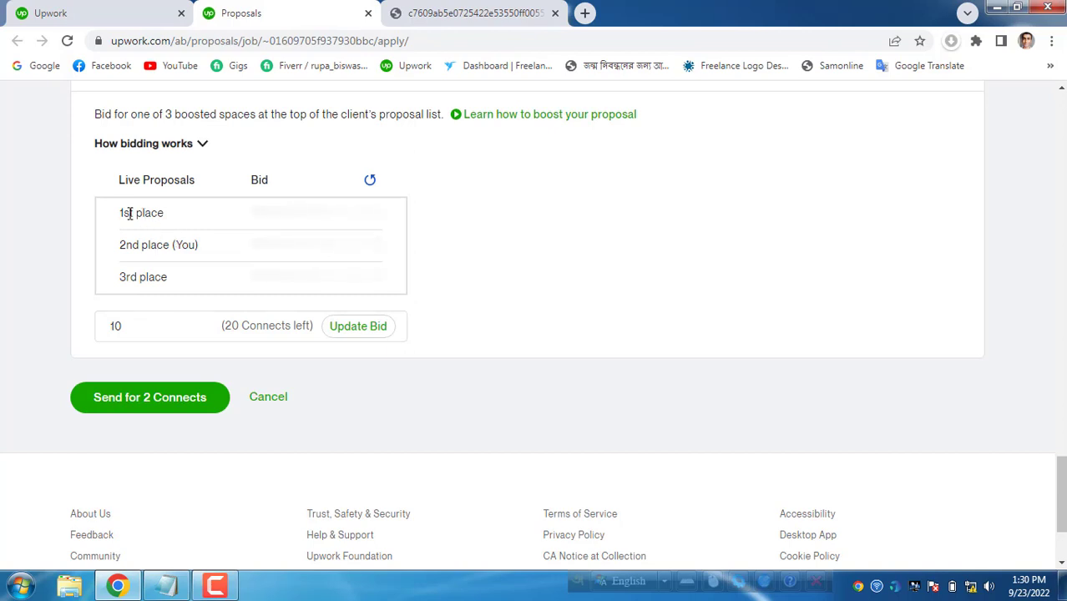
{"action": "left_click_drag", "start_coordinate": [122, 212], "coordinate": [167, 222]}
{"action": "left_click", "coordinate": [161, 213]}
{"action": "left_click", "coordinate": [157, 325]}
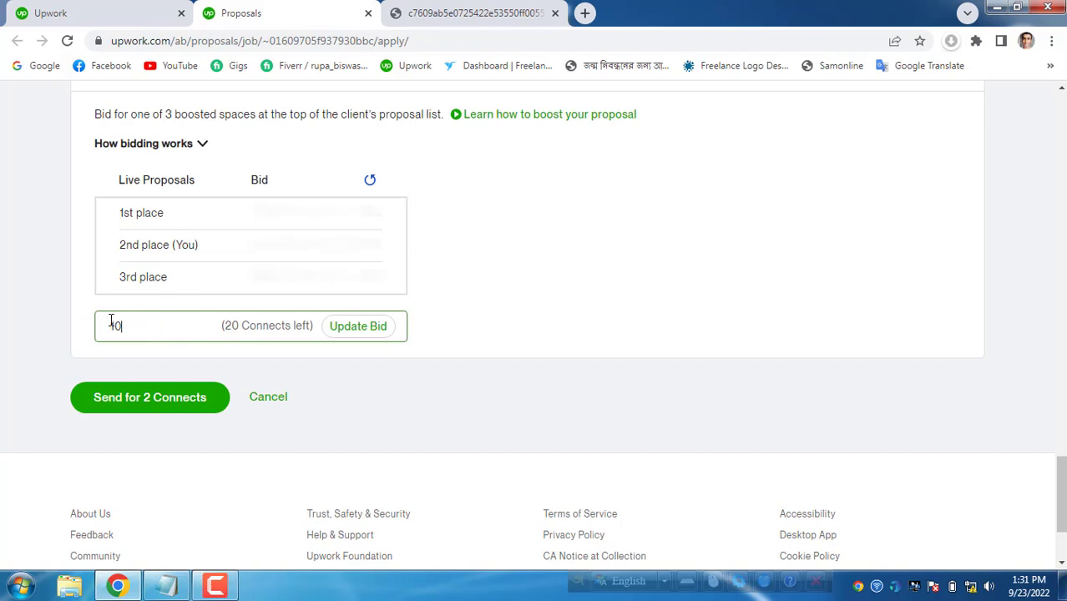
Step: Review the Connects left beside the boost bid and all three ranked places in the Live Proposals list
{"action": "left_click", "coordinate": [142, 281]}
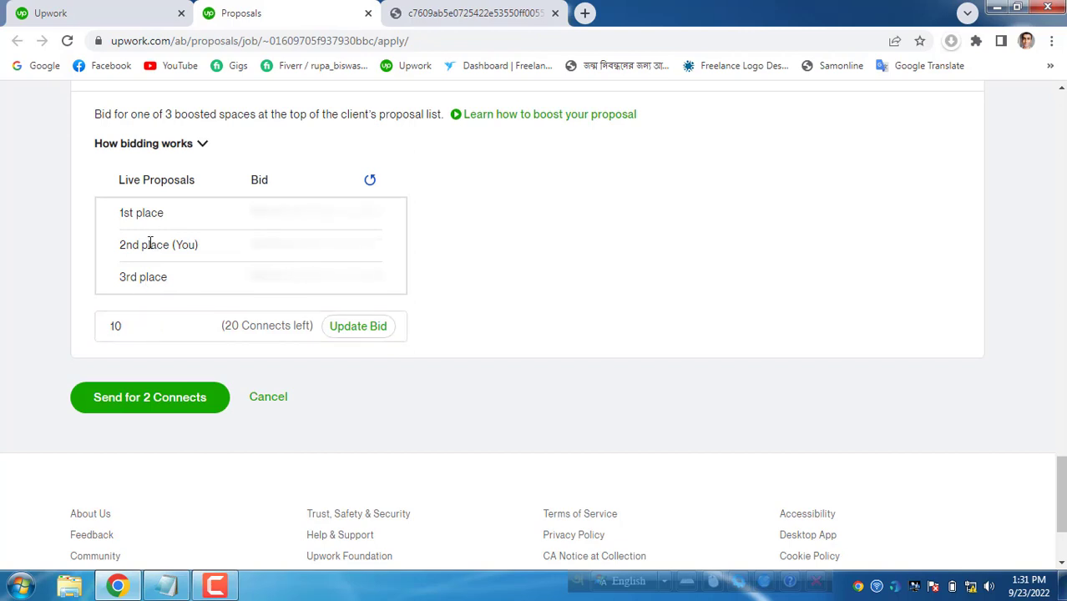
{"action": "left_click", "coordinate": [136, 332]}
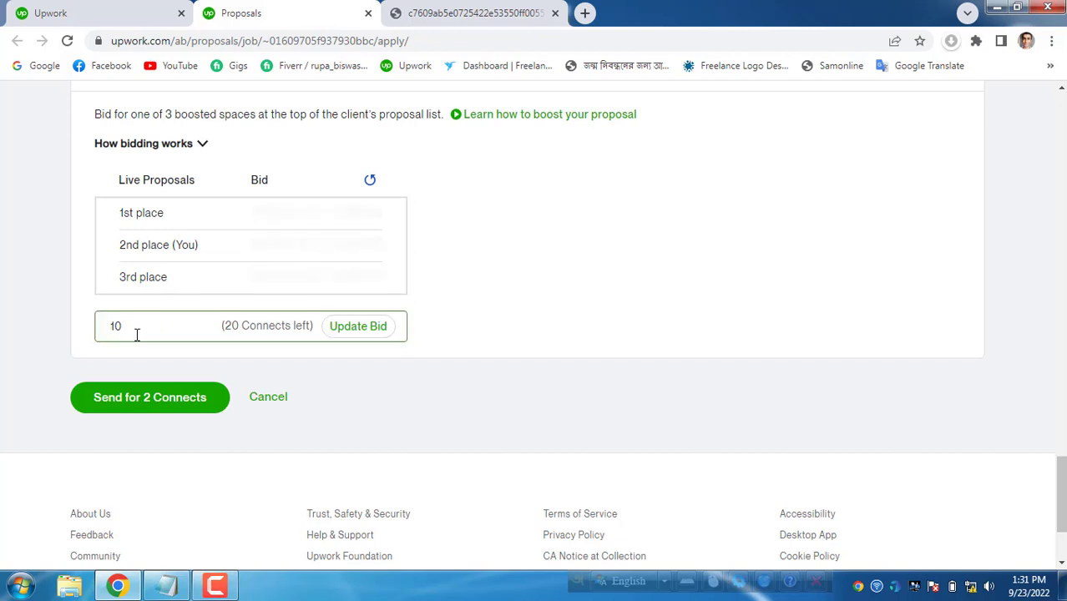
{"action": "left_click", "coordinate": [278, 328]}
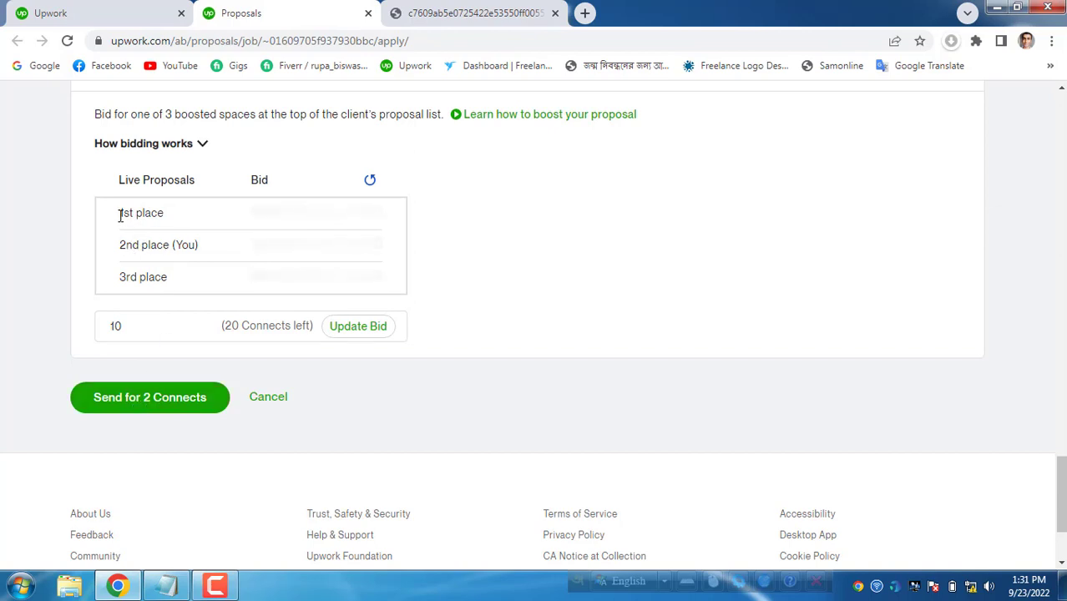
{"action": "left_click_drag", "start_coordinate": [120, 215], "coordinate": [183, 285]}
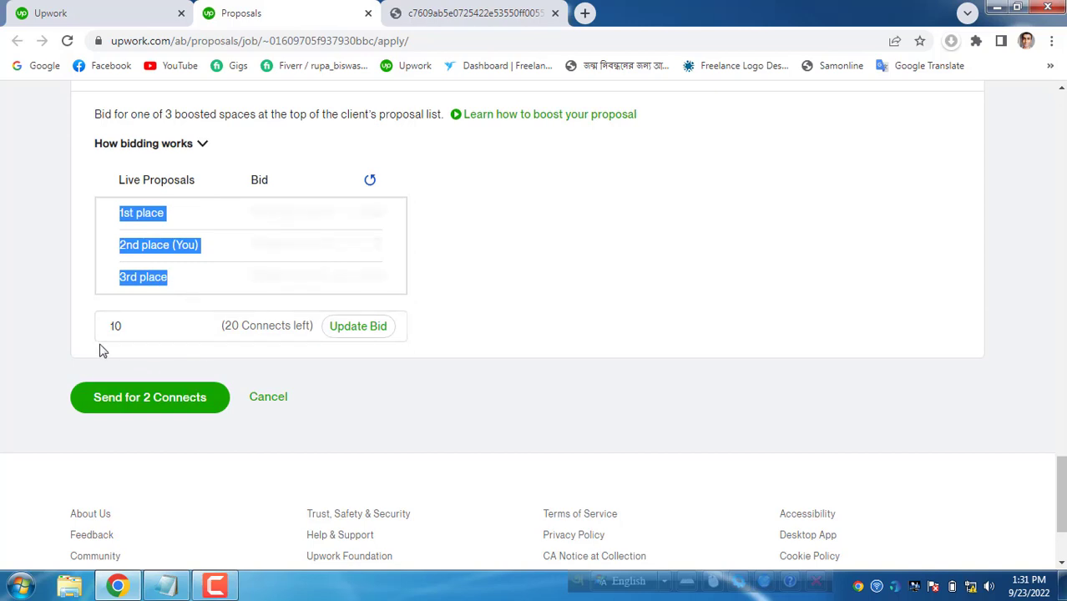
{"action": "left_click", "coordinate": [141, 283]}
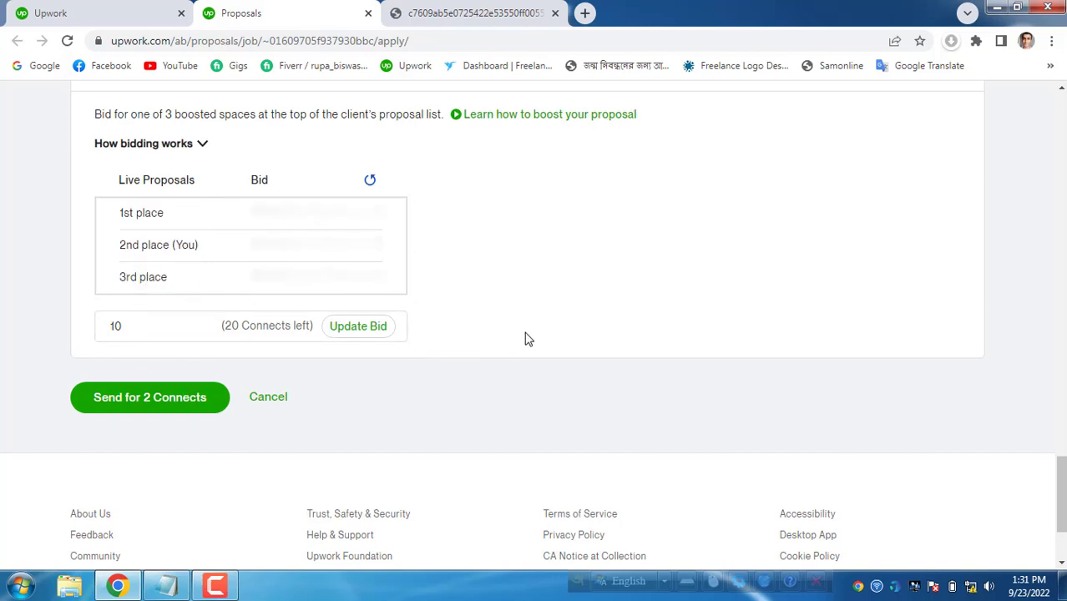